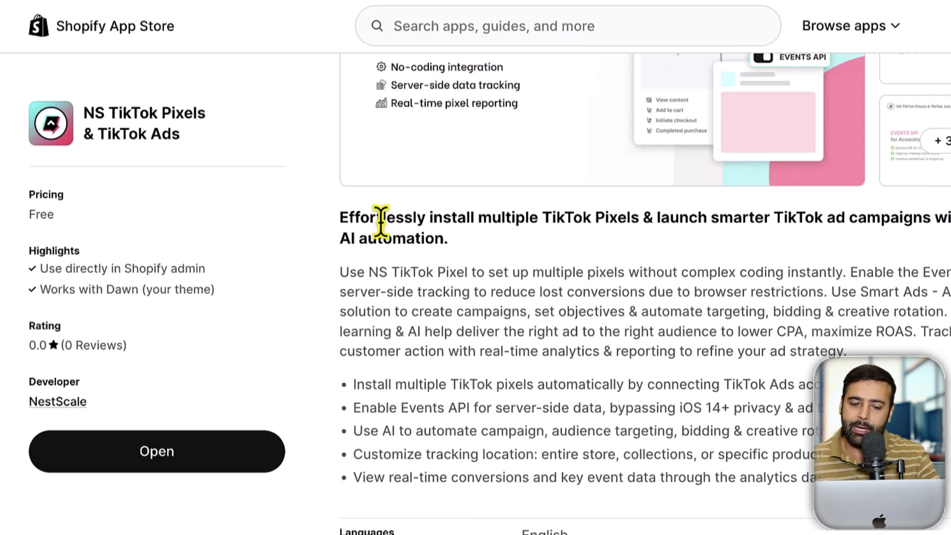
- Review the NS TikTok Pixels & TikTok Ads listing, focusing on the description of the Events API and server-side tracking
scroll(583, 276, "up", 5)
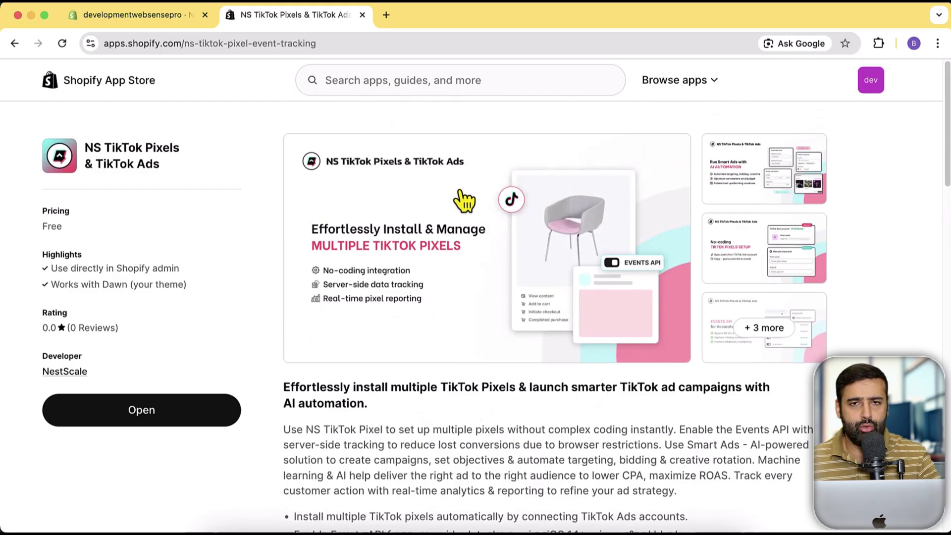
scroll(466, 181, "down", 5)
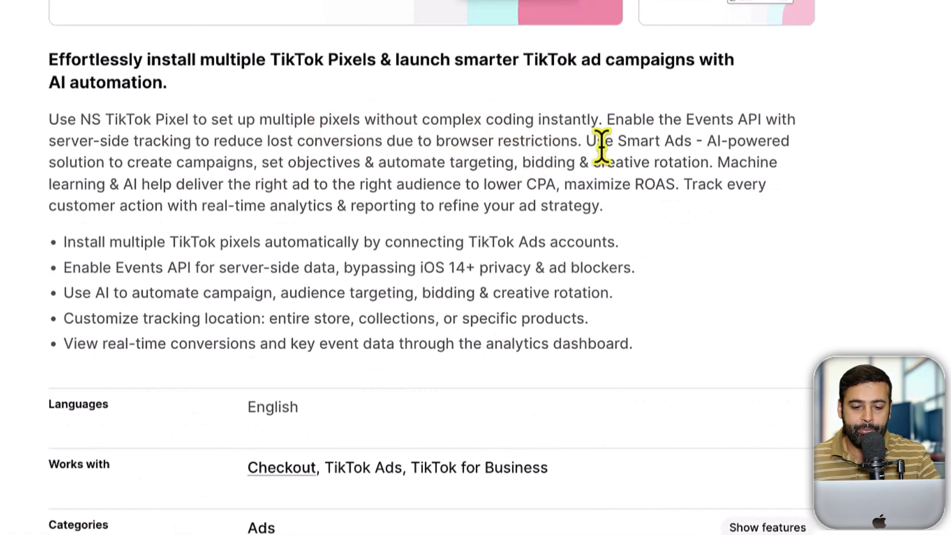
left_click_drag(686, 121, 758, 121)
left_click(329, 183)
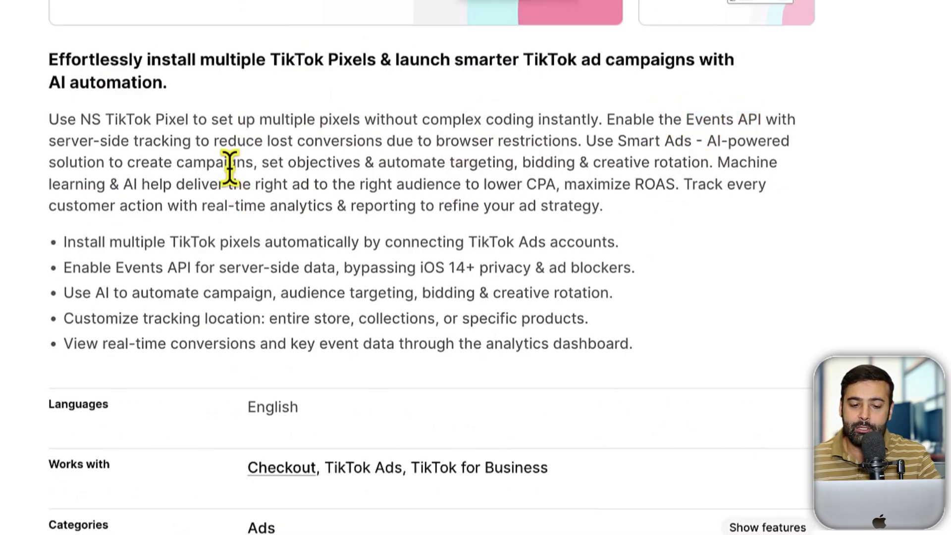
left_click_drag(53, 144, 574, 144)
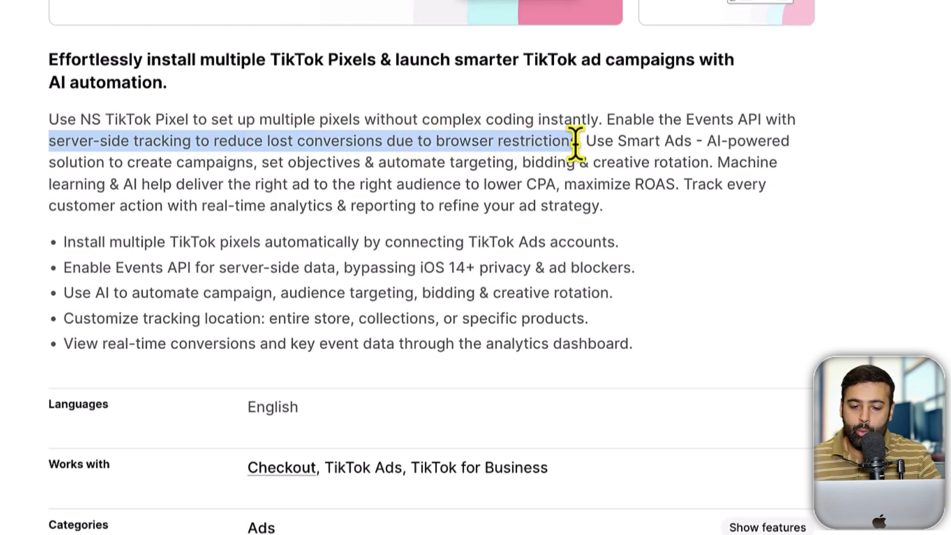
left_click(478, 170)
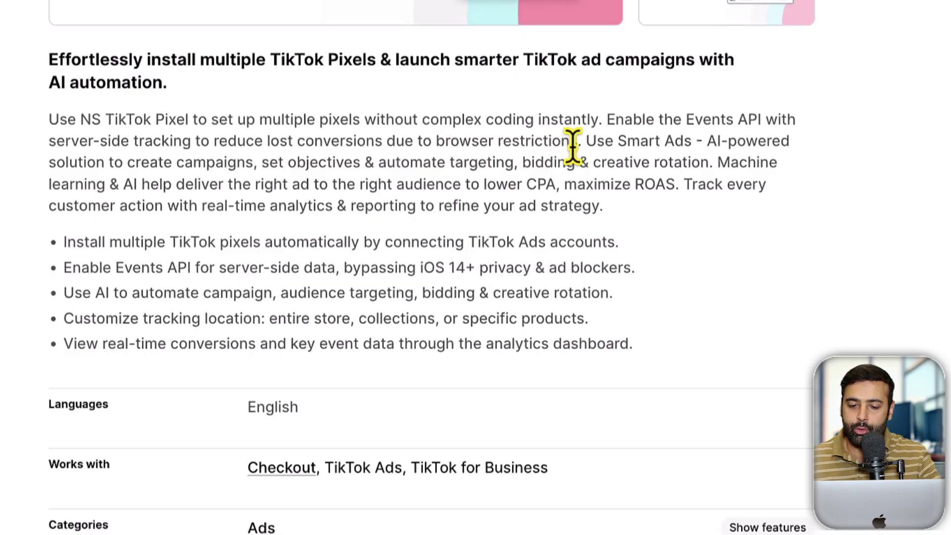
left_click_drag(575, 144, 433, 140)
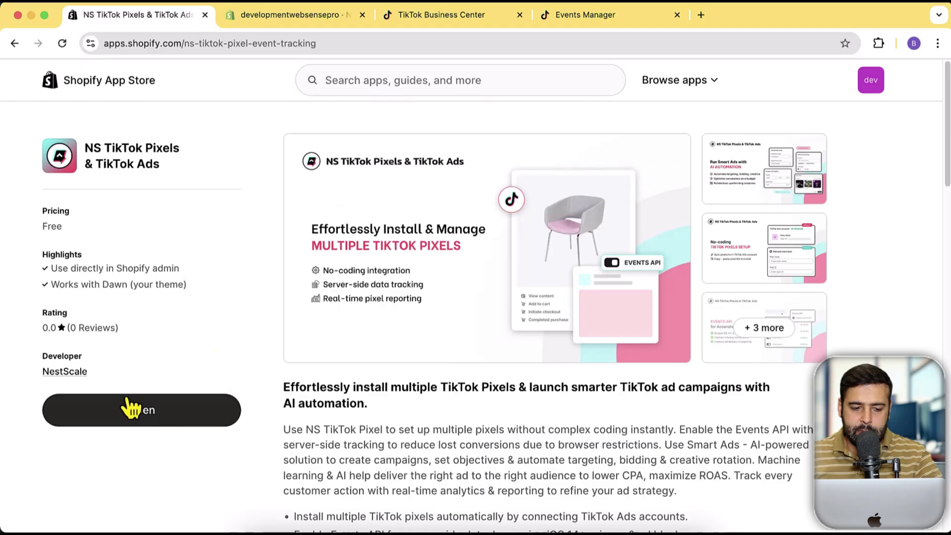
- Open the NS TikTok Pixels & TikTok Ads app in the Shopify admin and start adding a pixel
left_click(190, 410)
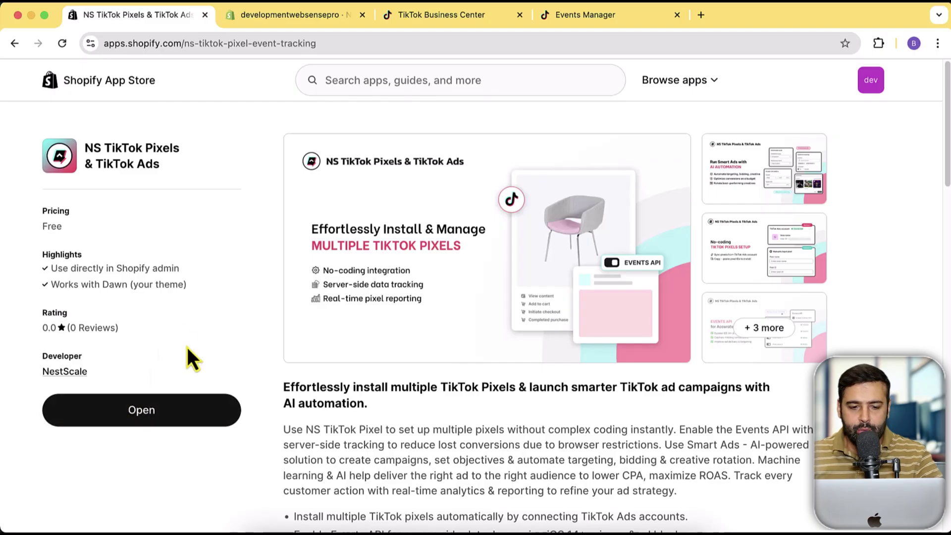
left_click(275, 16)
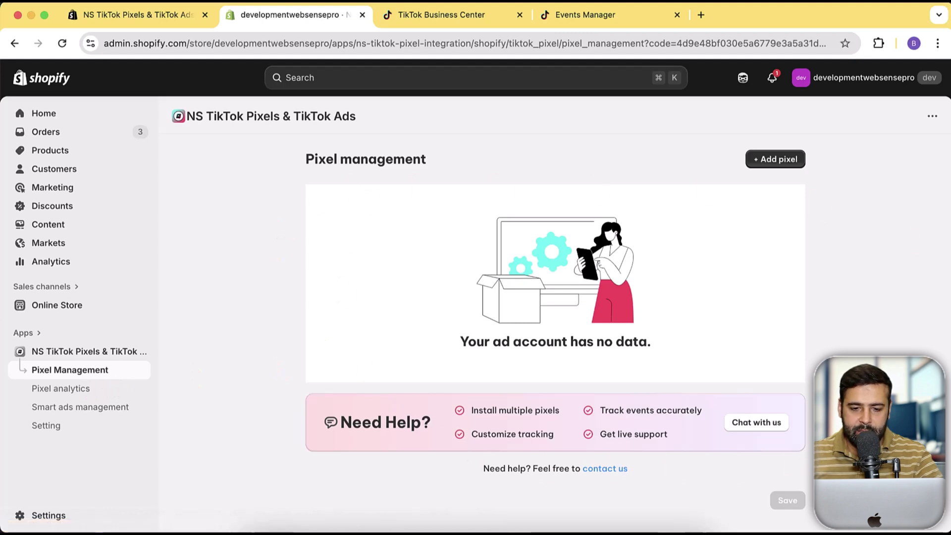
left_click(796, 160)
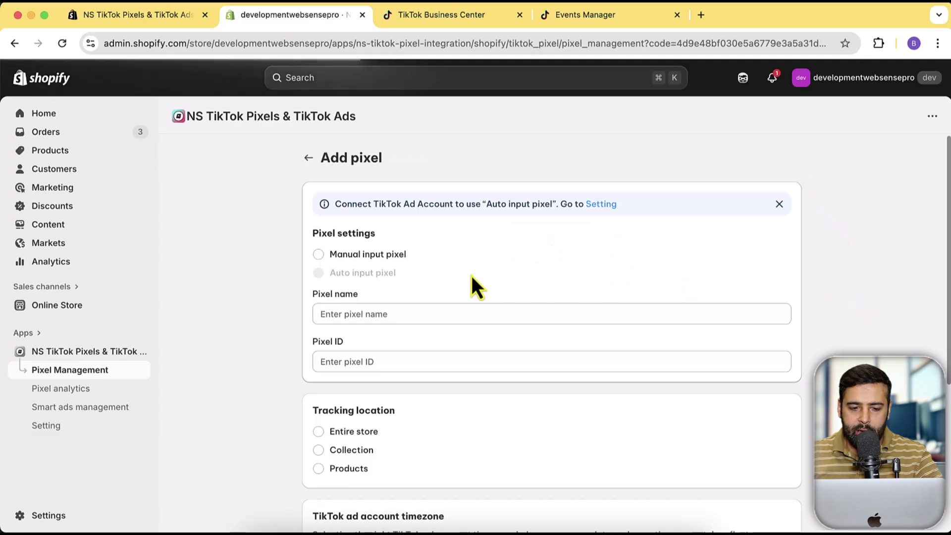
- Set the new pixel to manual input and name it youtube-tutorial
left_click(399, 270)
scroll(771, 208, "down", 5)
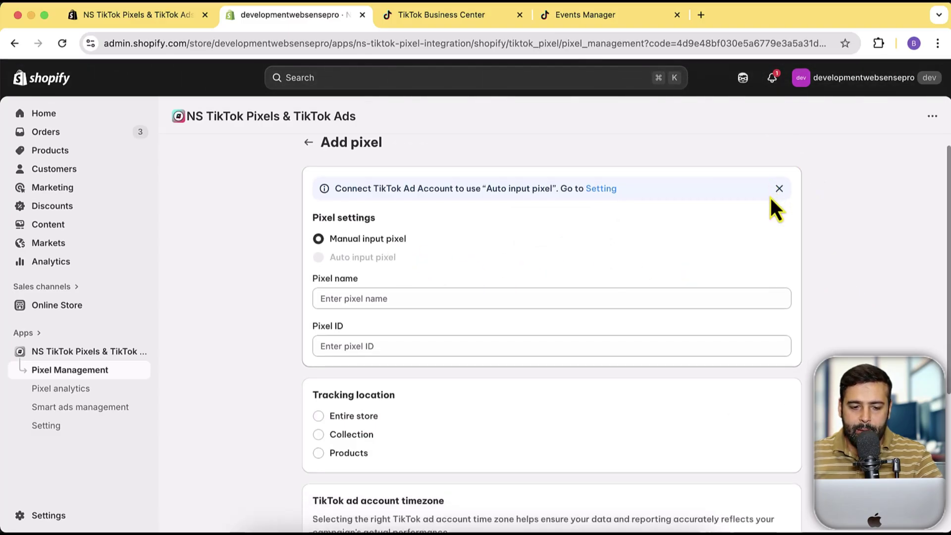
scroll(533, 226, "up", 4)
left_click(487, 294)
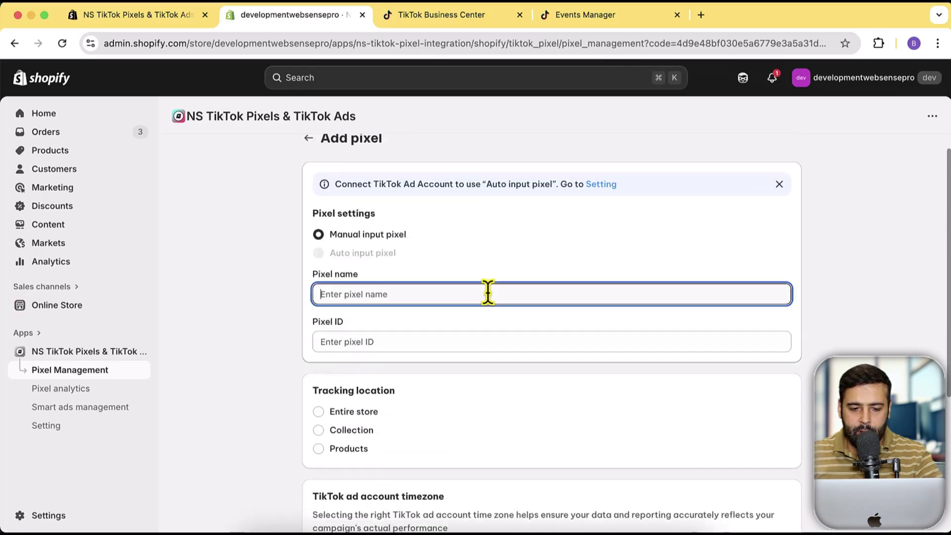
type("t")
key("BackSpace")
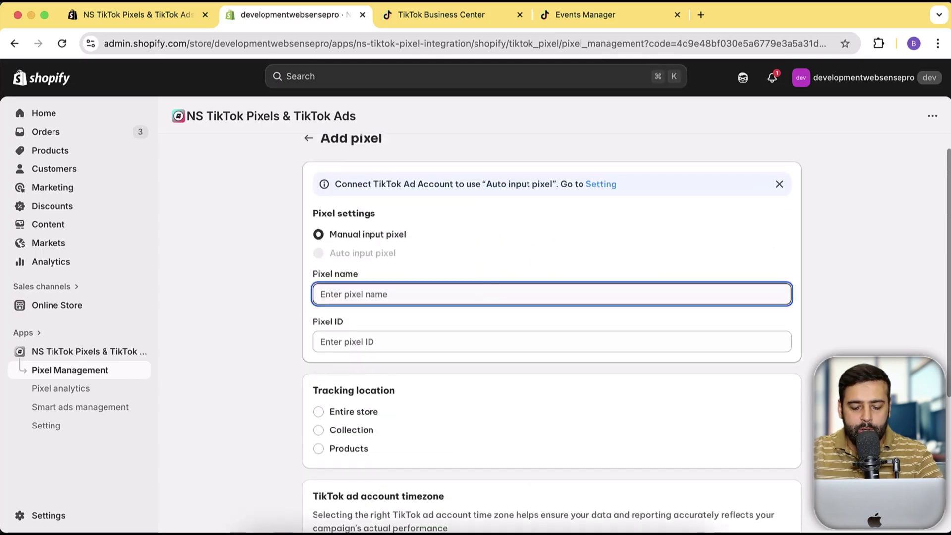
type("youtube-")
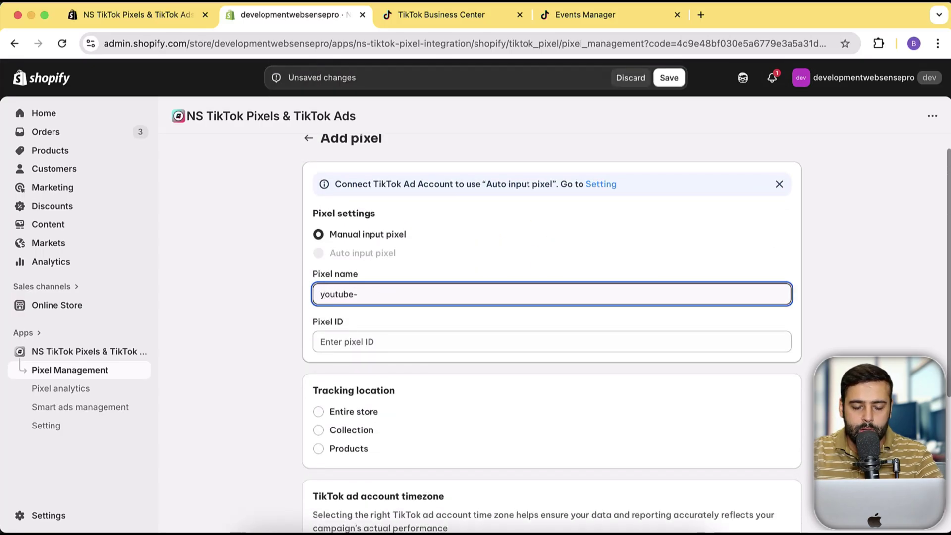
type("tutorial")
key("Tab")
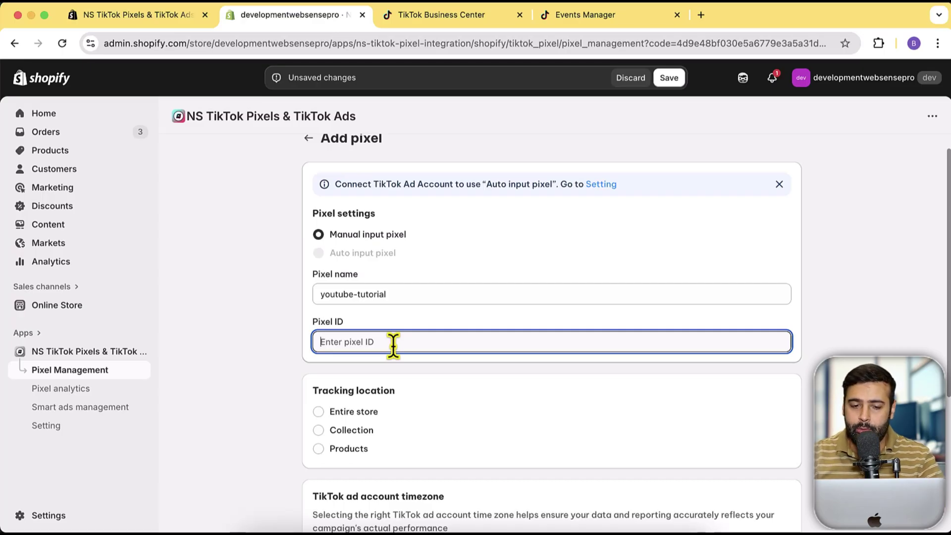
- Switch to TikTok Business Center and mark its web address, Assets and Add a pixel with red arrows on a temporary screen capture
left_click(433, 15)
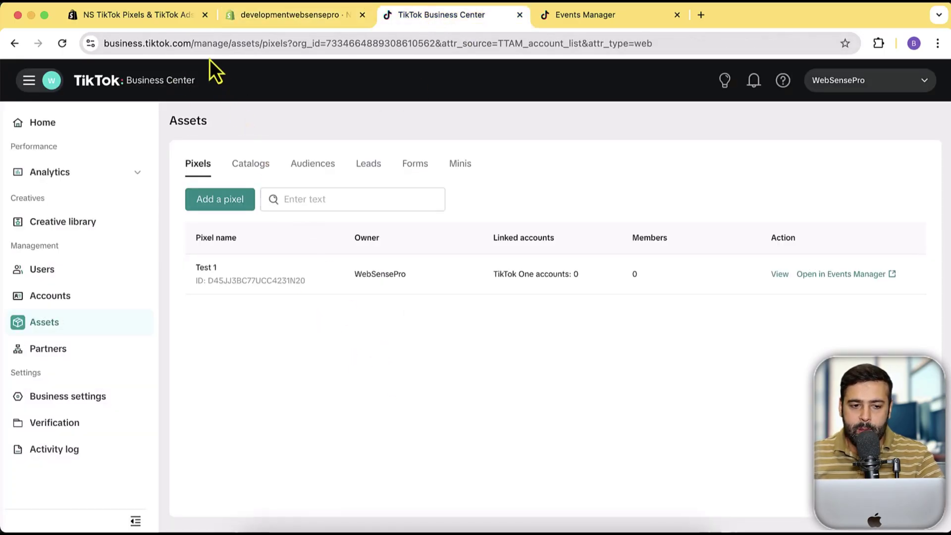
left_click(193, 43)
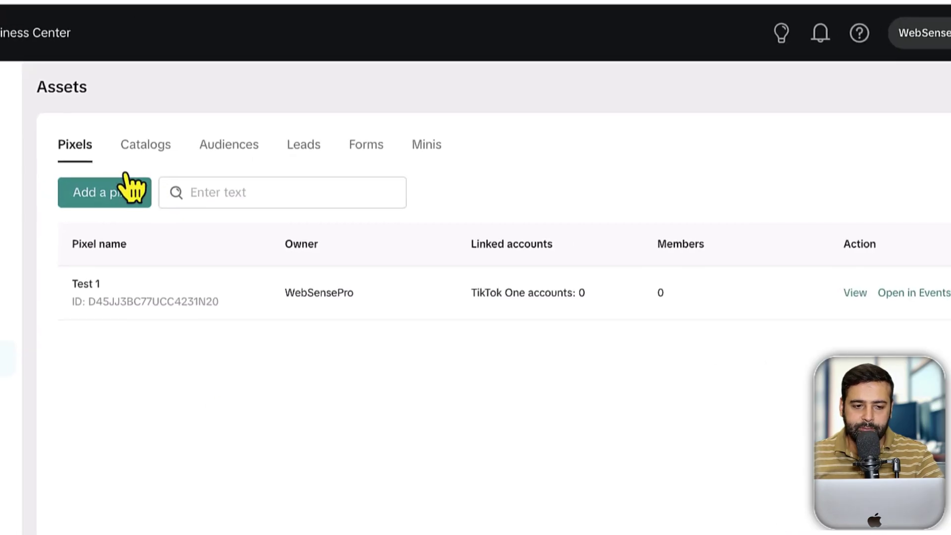
key("super+shift+9")
left_click_drag(0, 0, 370, 495)
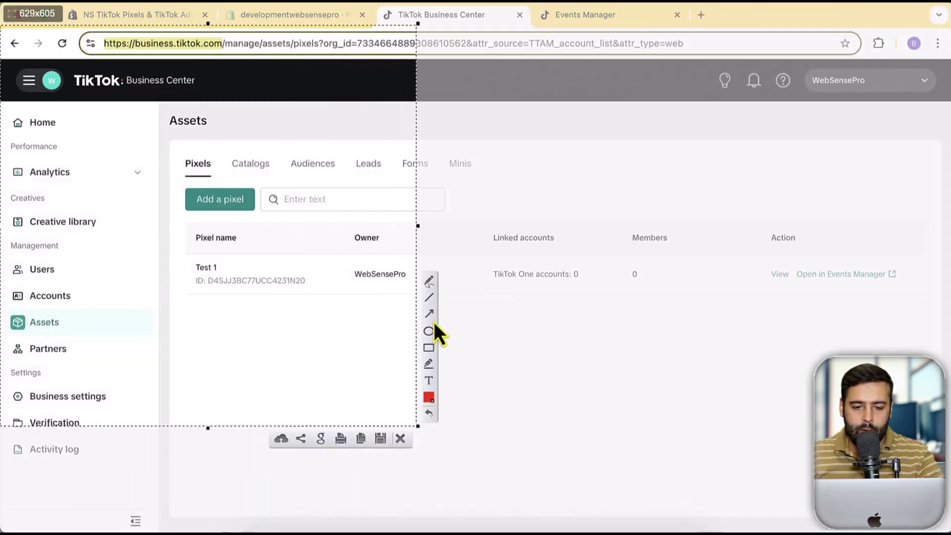
left_click(429, 314)
left_click_drag(268, 155, 191, 56)
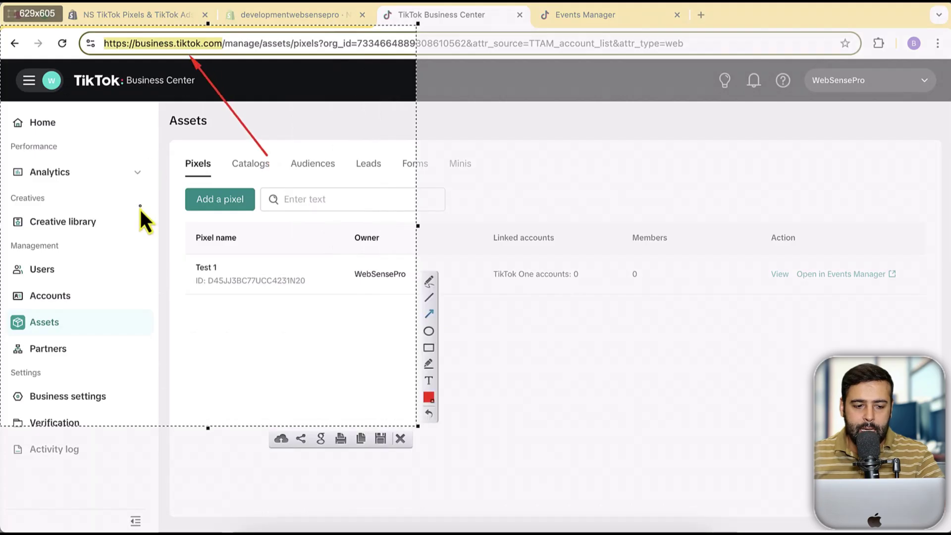
left_click_drag(127, 260, 52, 313)
left_click_drag(319, 338, 253, 209)
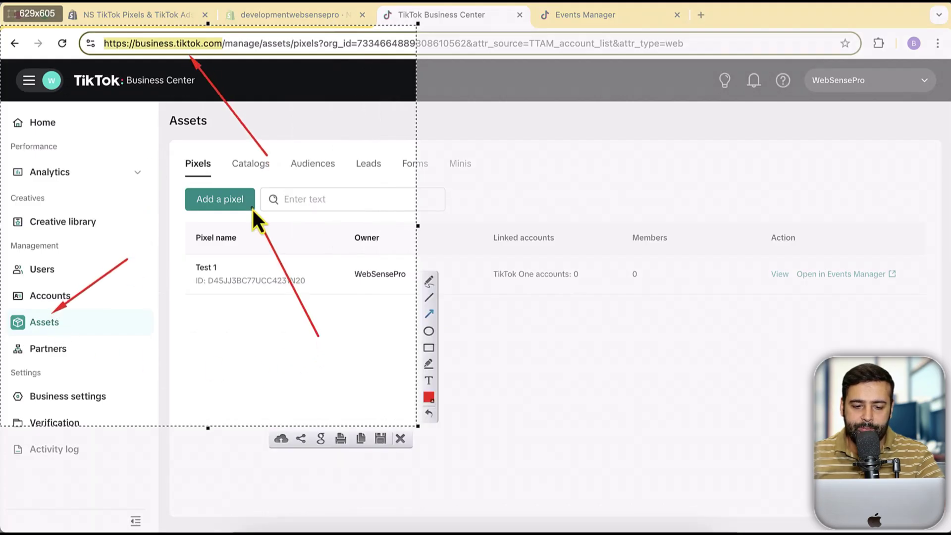
left_click(401, 441)
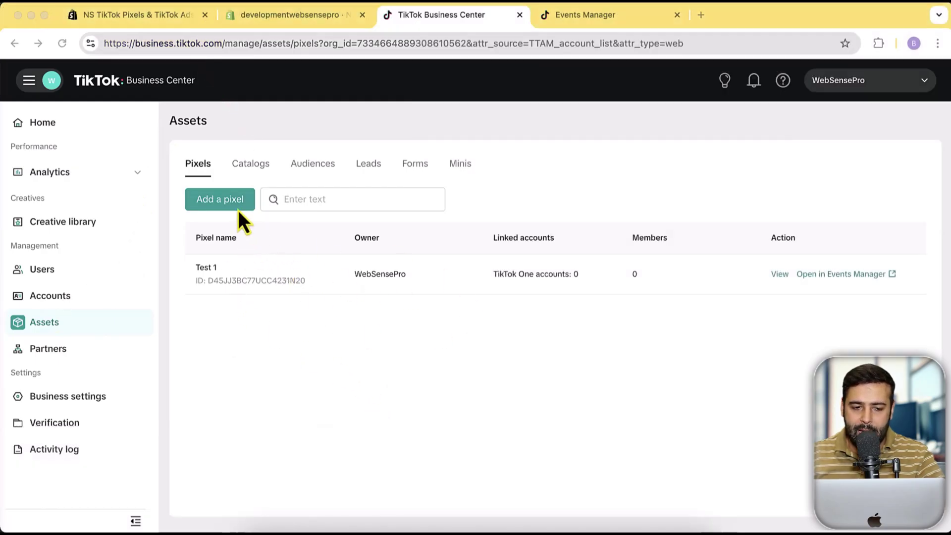
- Switch to TikTok Events Manager and start connecting a new data source of type Web
left_click(596, 24)
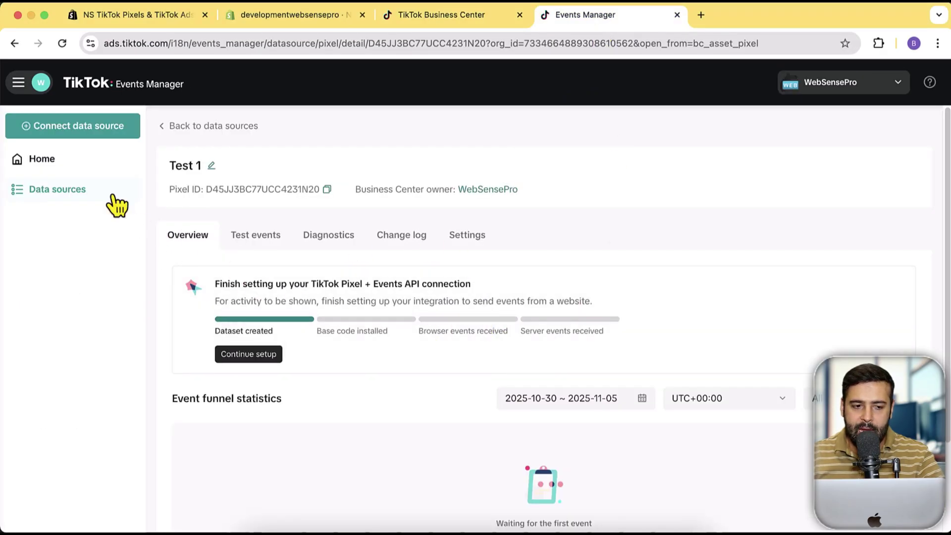
left_click(87, 130)
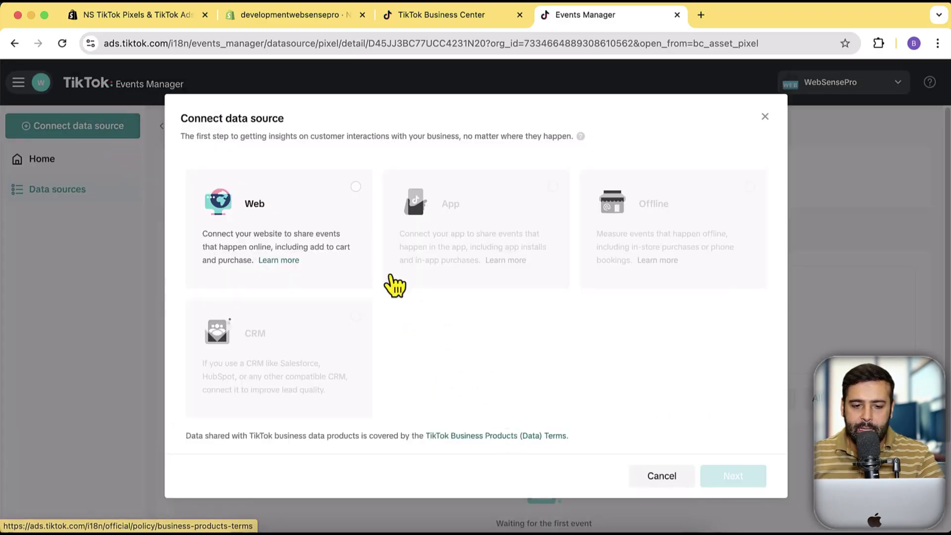
left_click(352, 219)
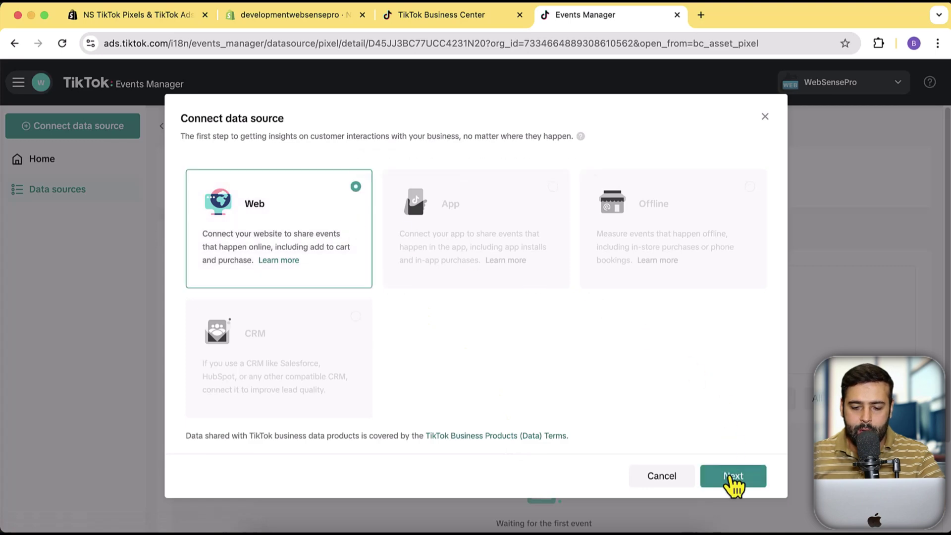
left_click(729, 478)
- Begin the website address and copy the store name developmentwebsensepro from the Shopify admin's web address
left_click(391, 268)
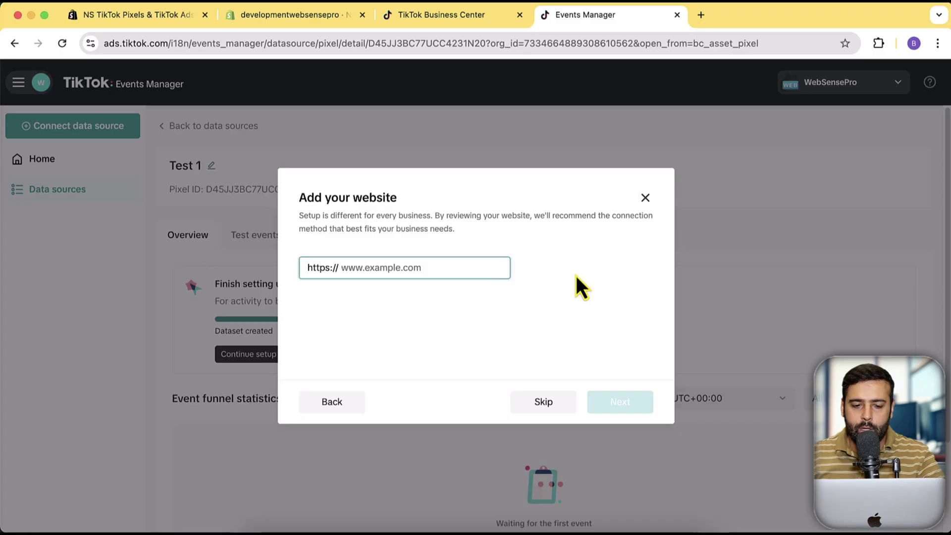
type("development")
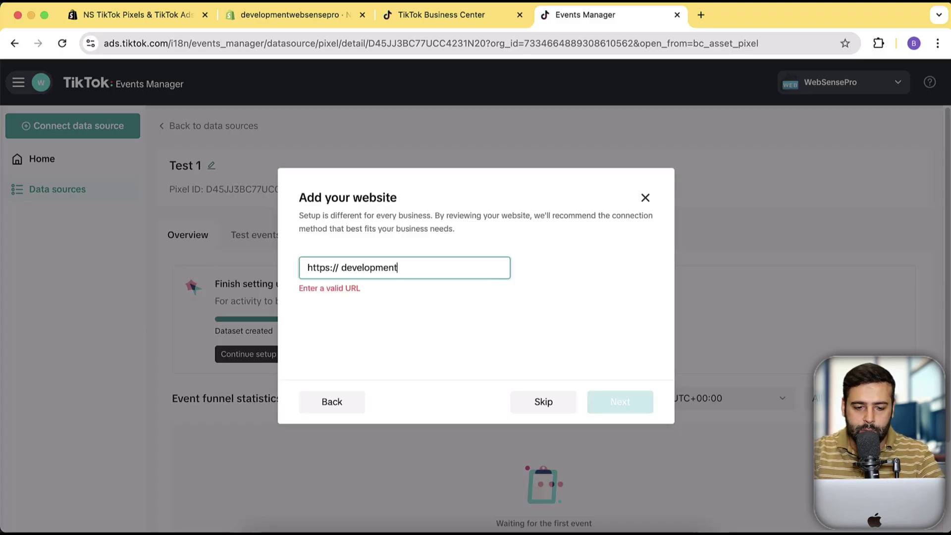
left_click(291, 15)
left_click(263, 43)
double_click(327, 43)
key("super+c")
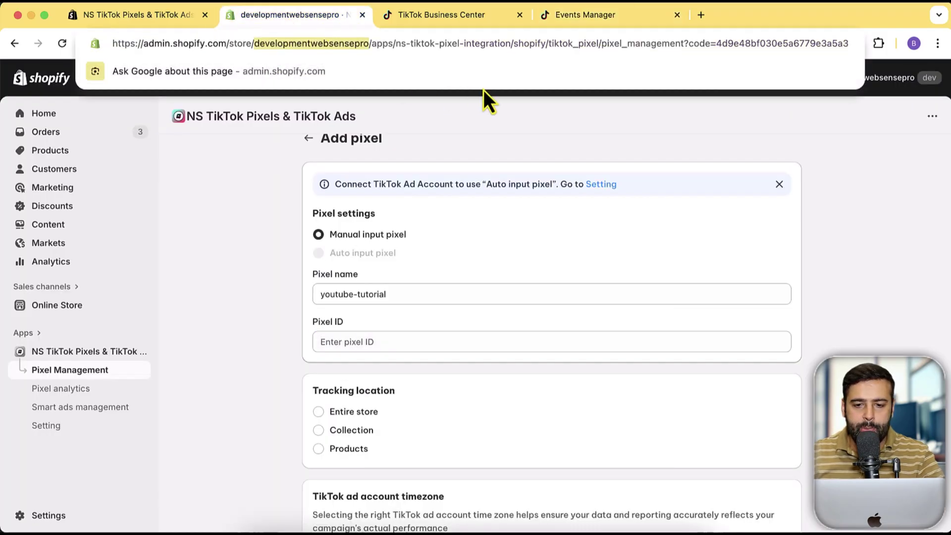
- Add developmentwebsensepro.myshopify.com as the website for the data source in Events Manager and continue to the connection methods
left_click(627, 26)
key("super+a")
key("super+v")
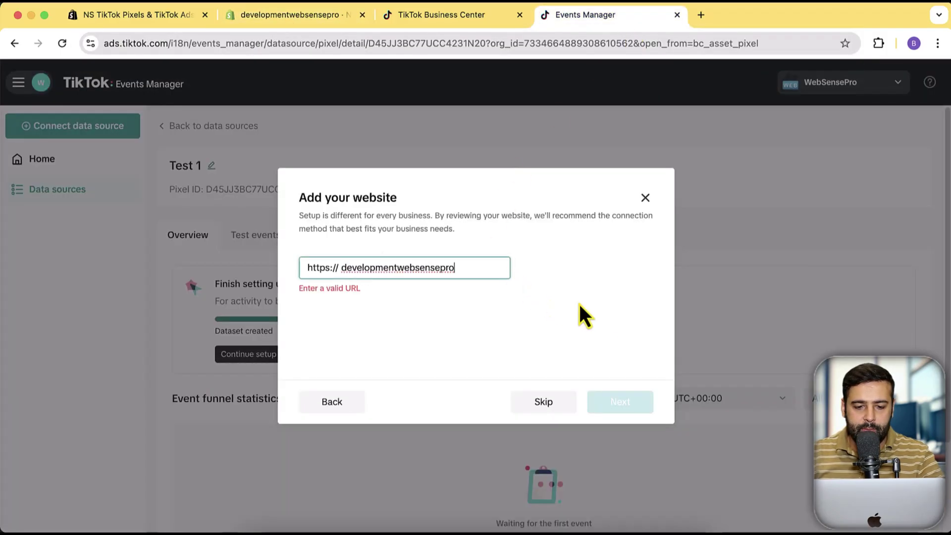
type(".myshopify")
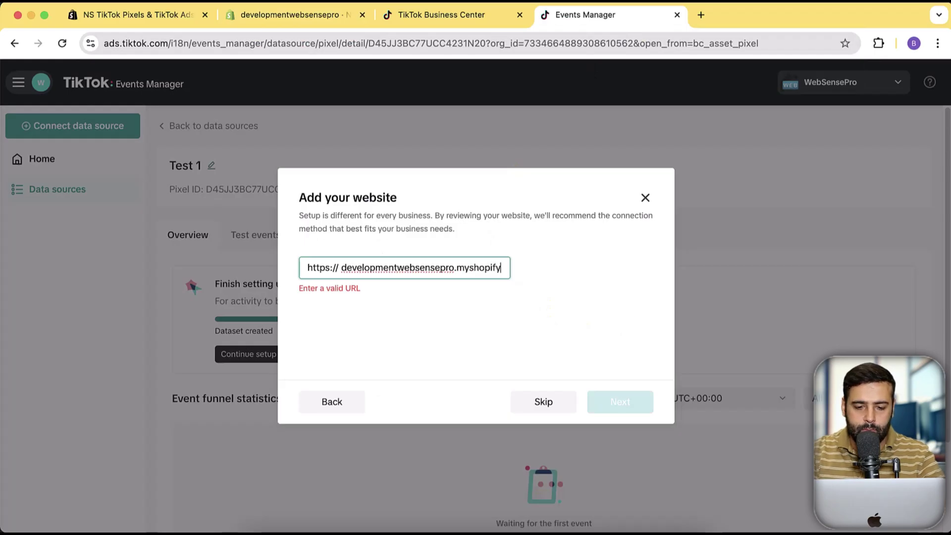
type(".com")
left_click_drag(504, 272, 331, 268)
left_click(331, 267)
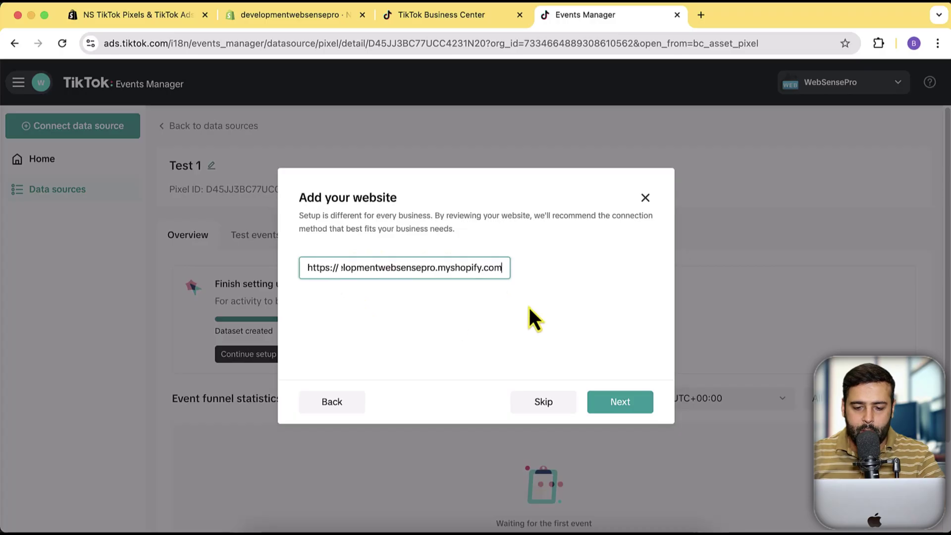
left_click(632, 404)
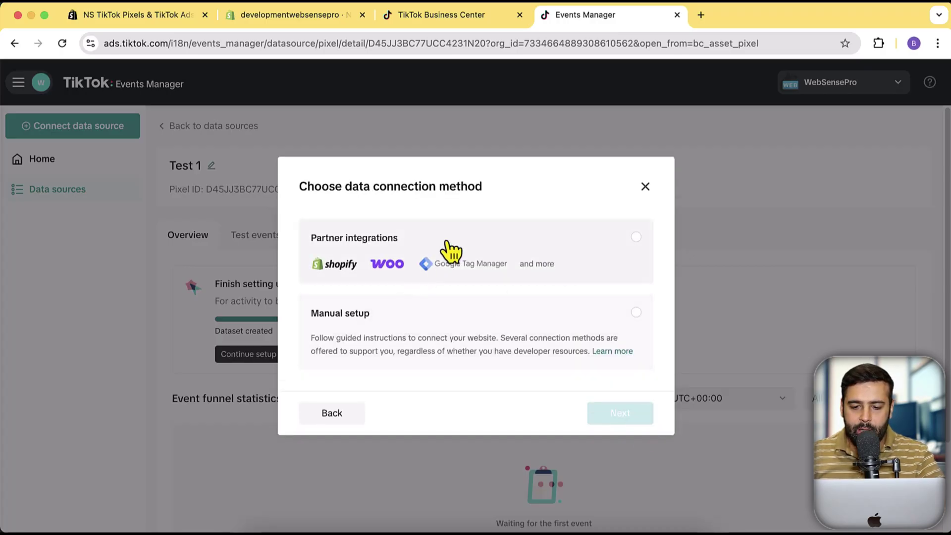
- Choose Manual setup as the data connection method, with TikTok Pixel + Events API as the manual connection
left_click(635, 327)
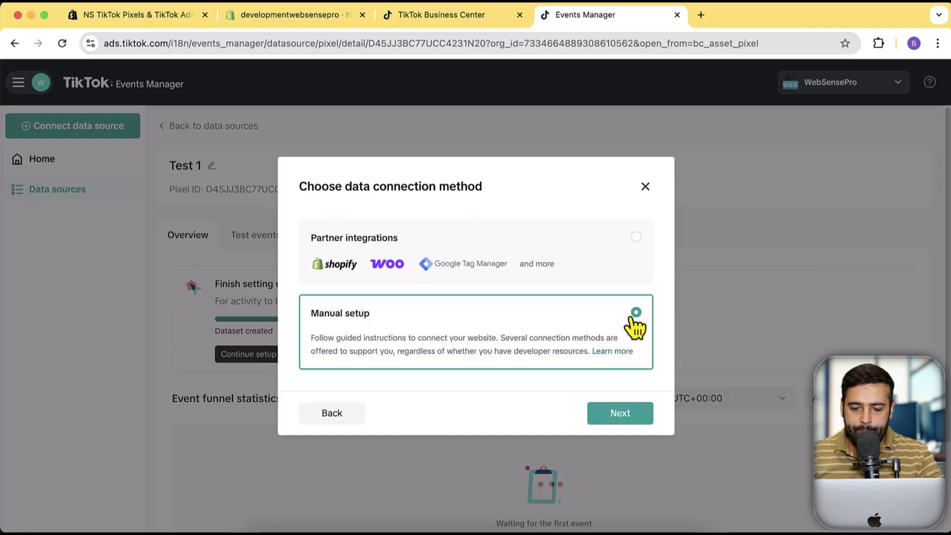
left_click(623, 416)
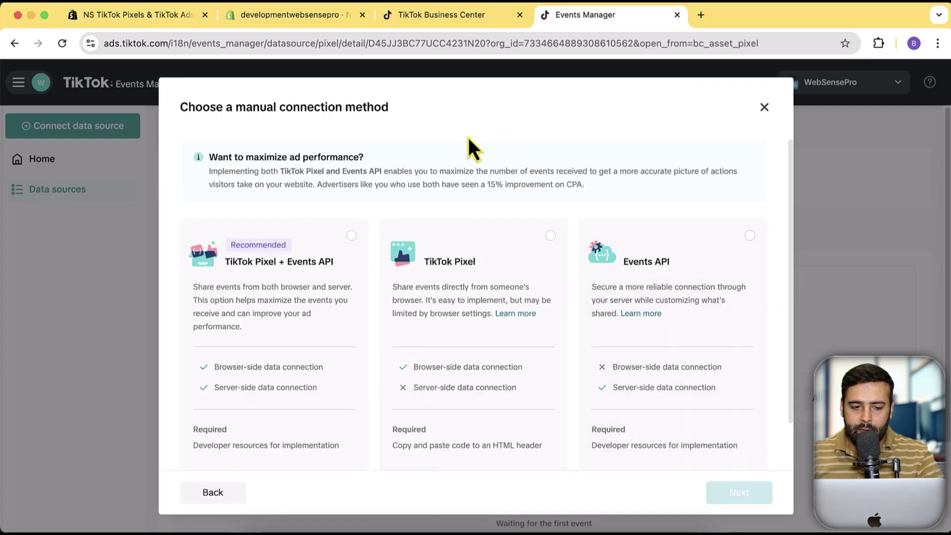
left_click(348, 249)
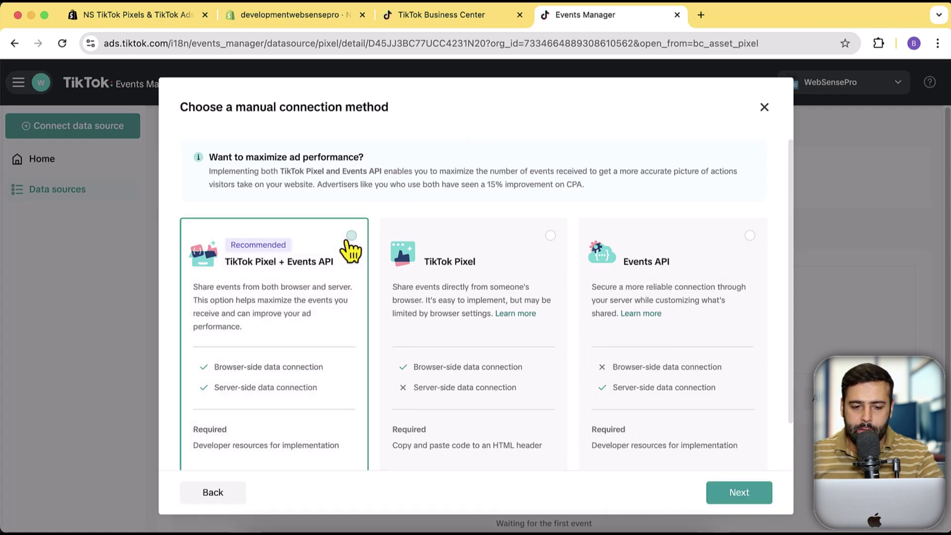
left_click(739, 496)
- Name the new pixel youtube-tutorial and create it
left_click(409, 174)
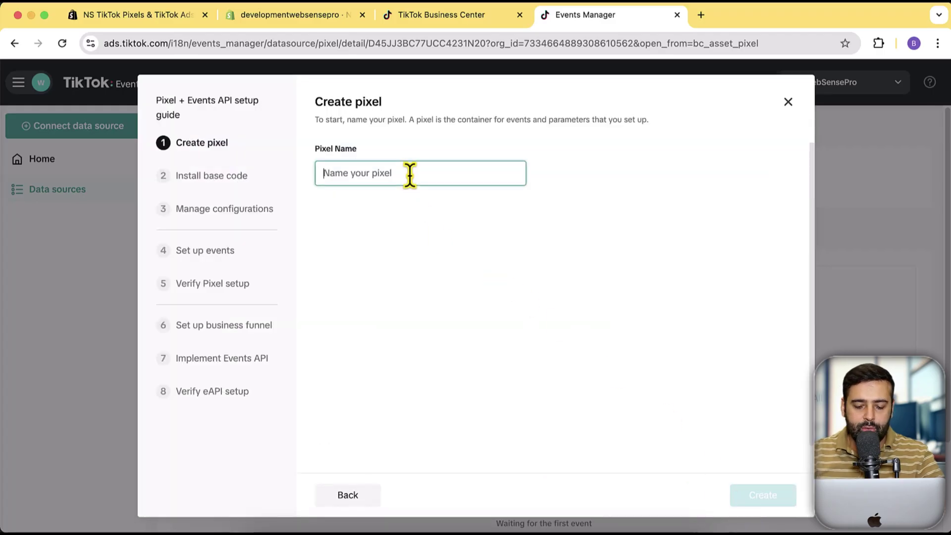
type("youtu")
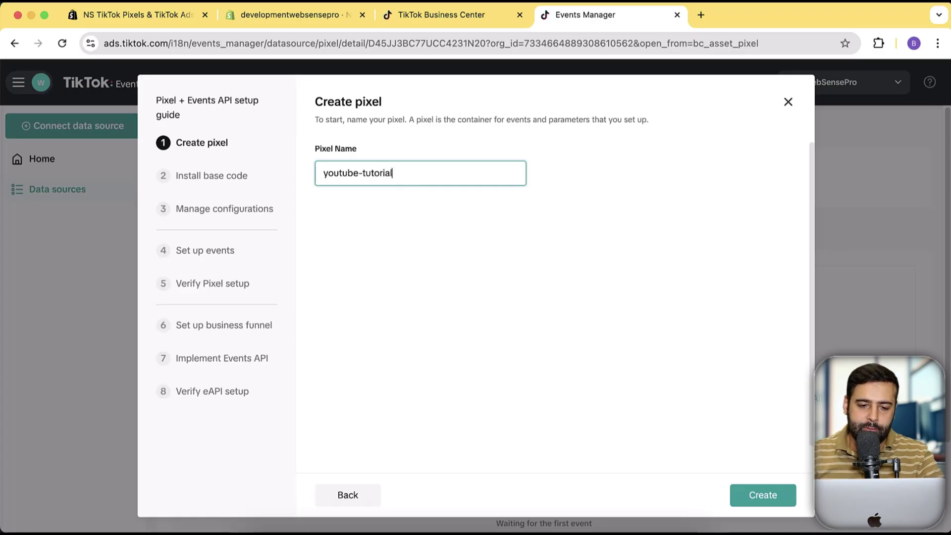
type("be-tutorial")
left_click(752, 501)
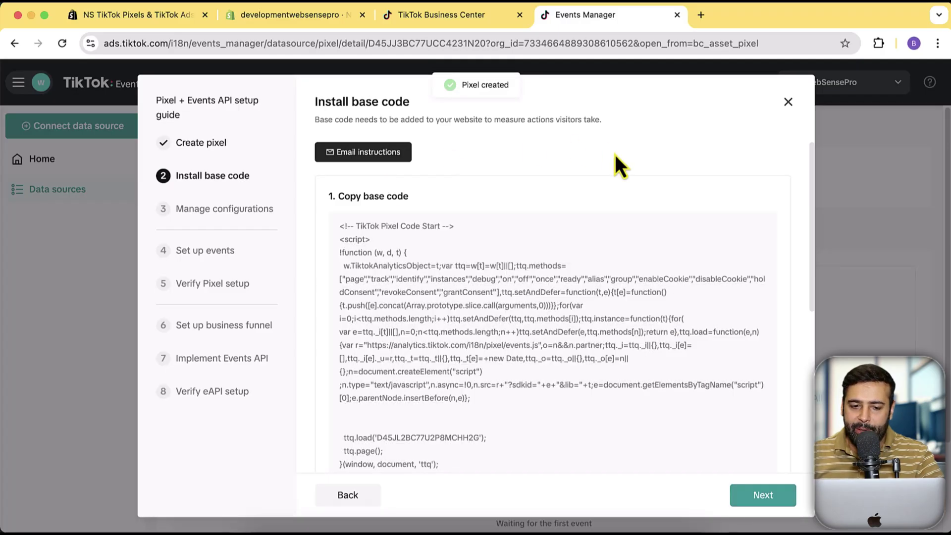
- Look over the pixel's base code and continue to the configuration settings without installing the code
scroll(727, 263, "down", 6)
scroll(686, 292, "up", 6)
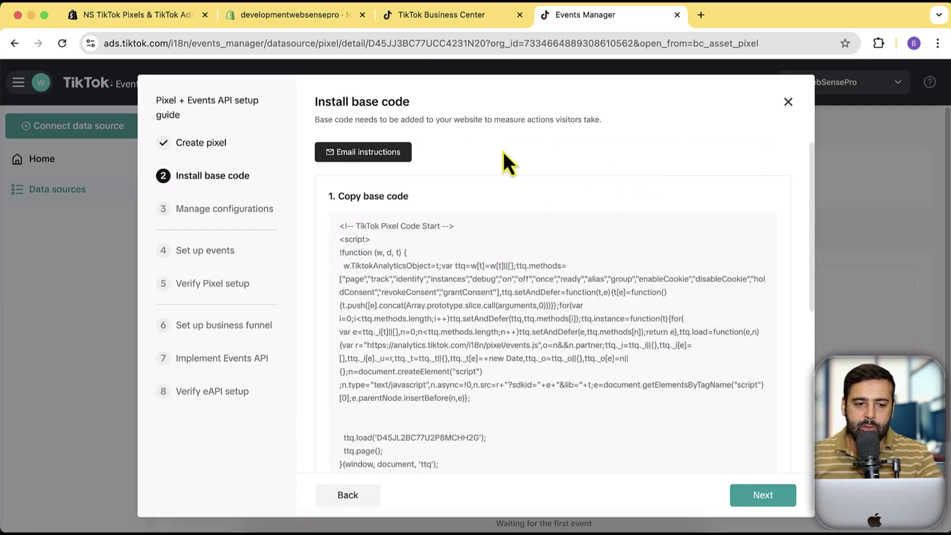
left_click(125, 18)
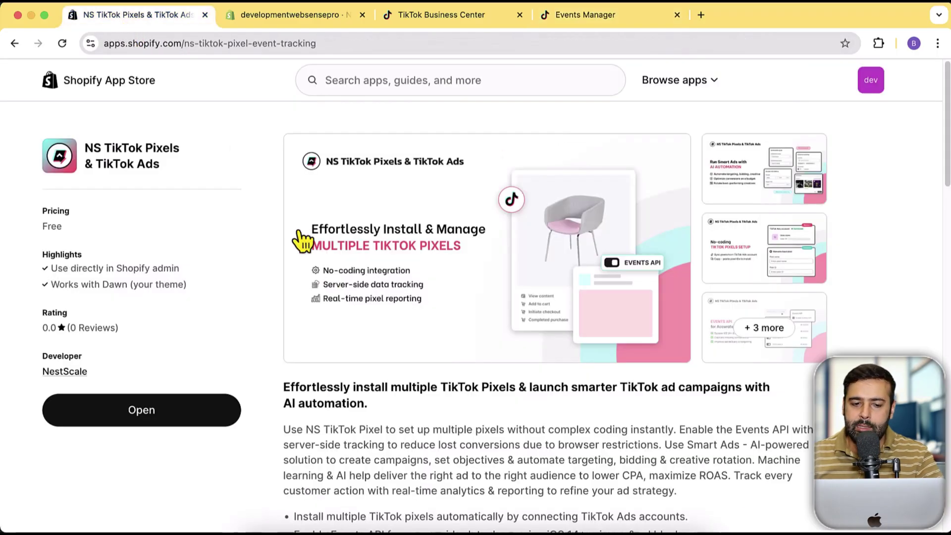
left_click(593, 19)
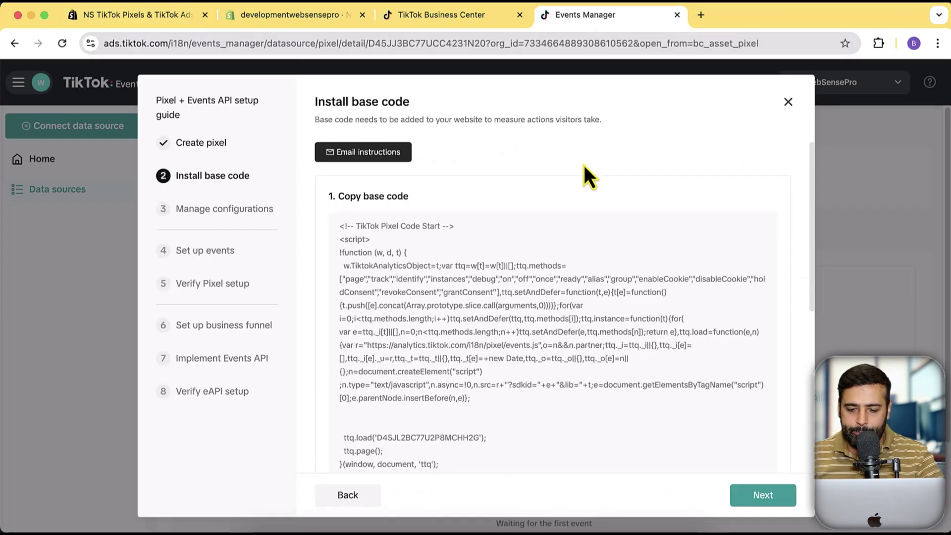
left_click(773, 496)
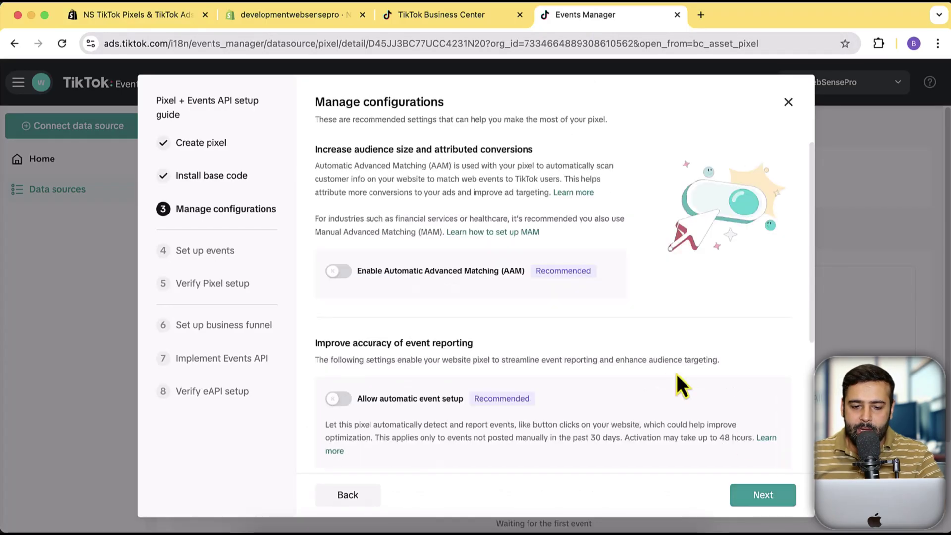
- Keep the default pixel configurations and complete the remaining setup guide stages through Events API implementation without further changes
scroll(625, 190, "down", 5)
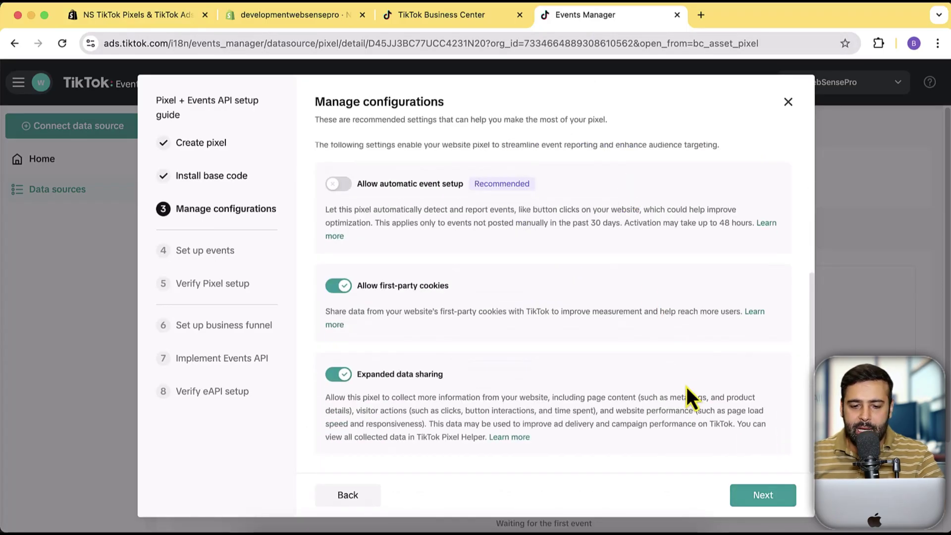
left_click(773, 496)
left_click(761, 499)
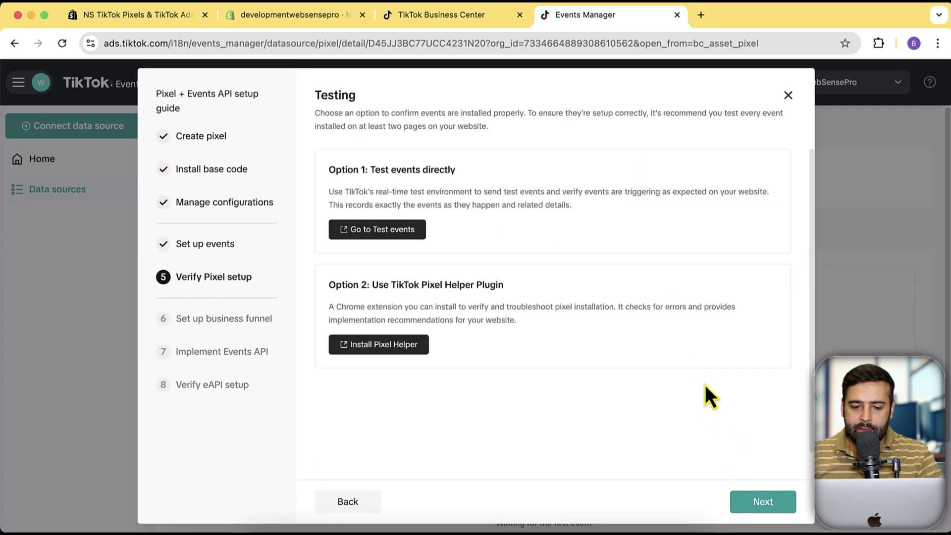
left_click(746, 501)
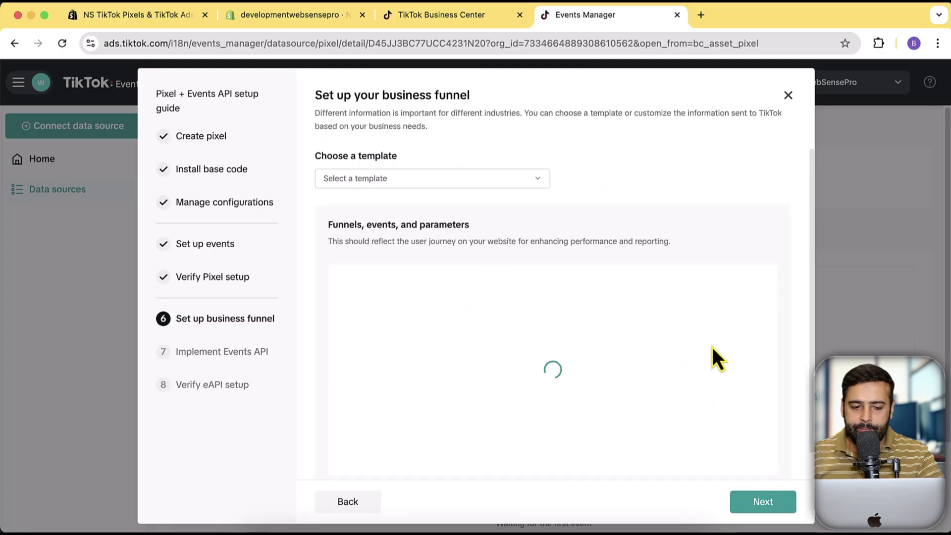
left_click(763, 501)
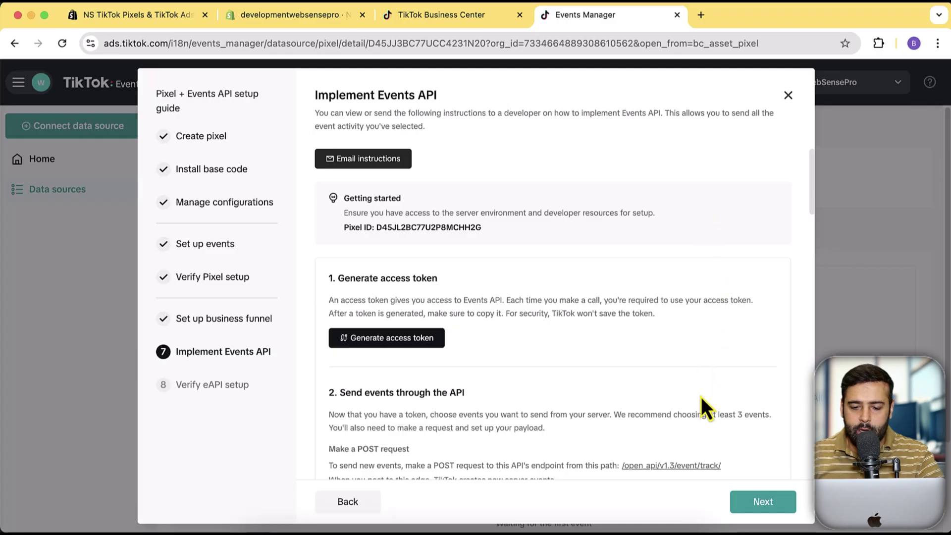
left_click(760, 500)
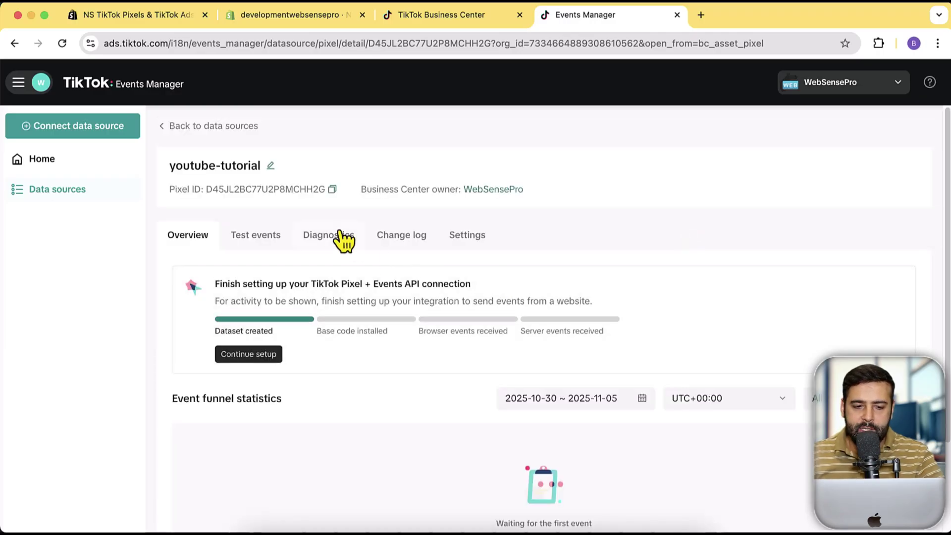
- Copy the youtube-tutorial pixel's ID, enter it as the Pixel ID in the Shopify app's pixel form, and save the pixel
left_click_drag(206, 190, 314, 191)
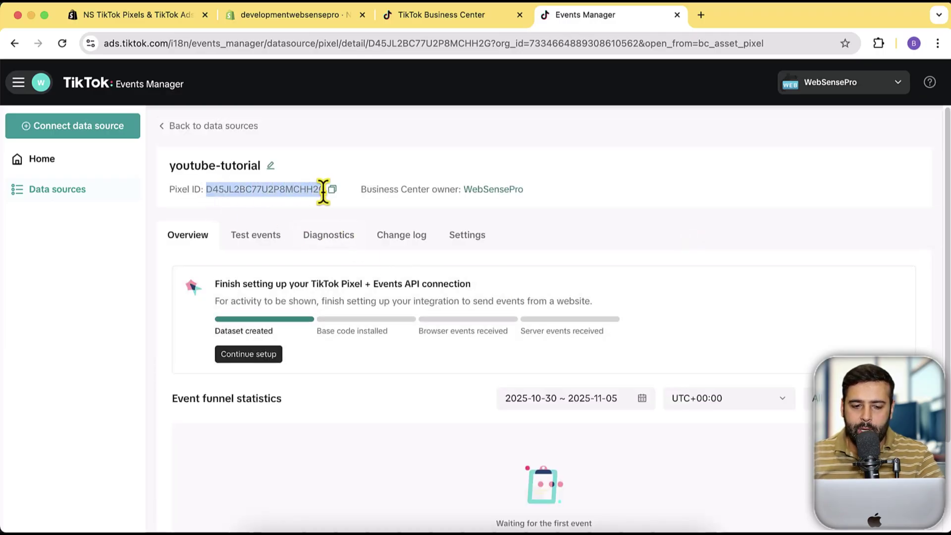
left_click(342, 204)
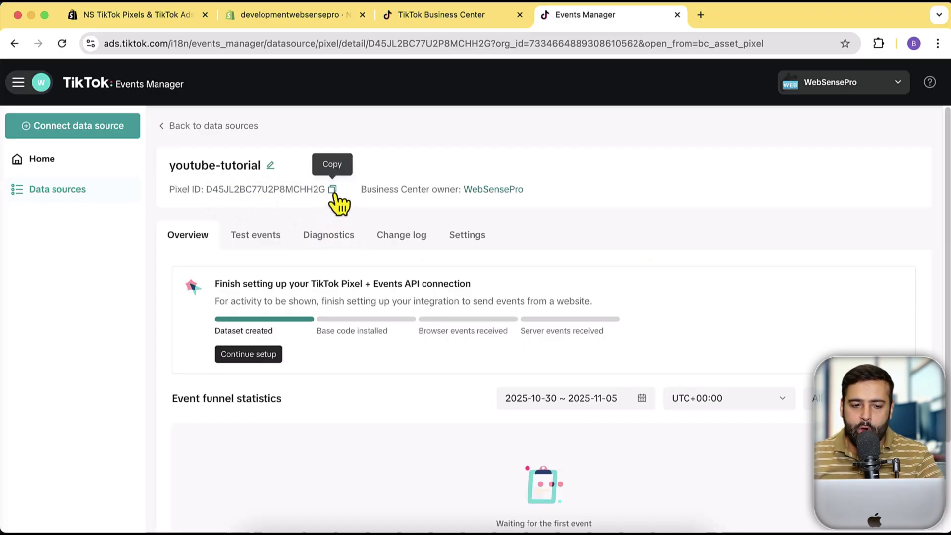
left_click(326, 15)
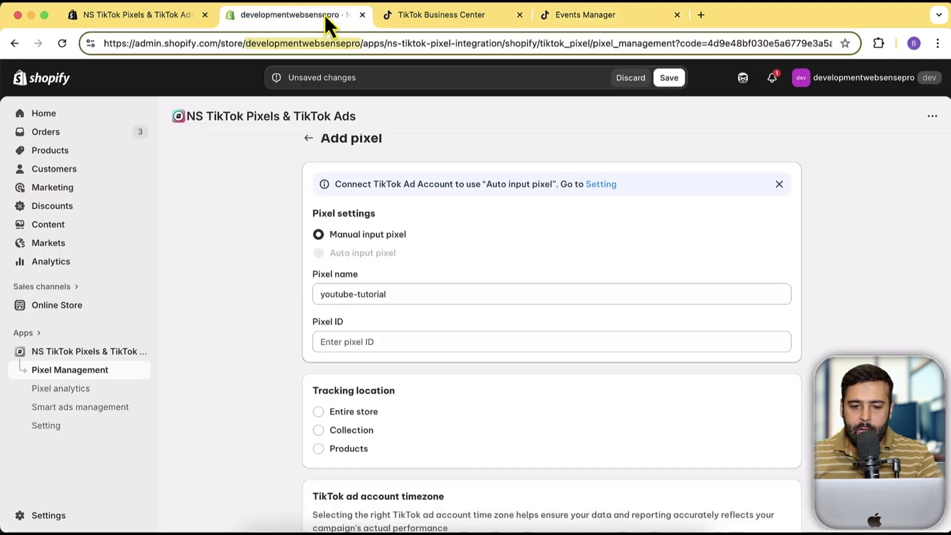
left_click(416, 341)
type("D45JL2BC77U2P8MCHH2G")
key("Return")
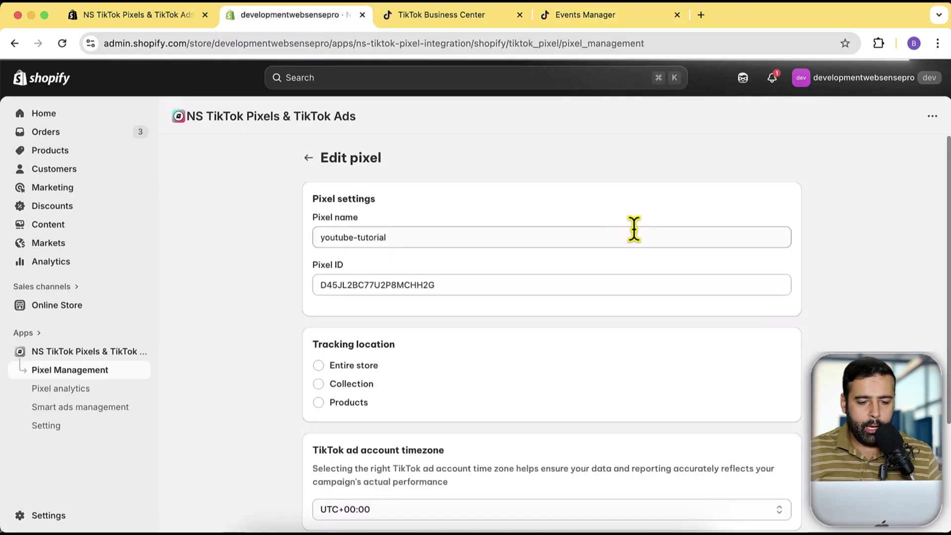
- Examine the Collection and Products options for the tracking location, including their selection lists, without adding anything
scroll(619, 196, "down", 3)
scroll(619, 196, "down", 1)
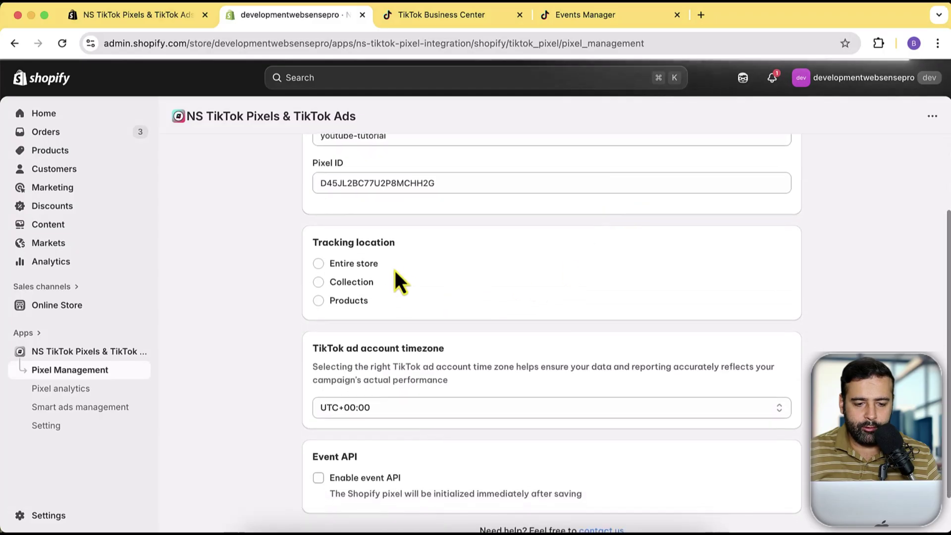
left_click(364, 284)
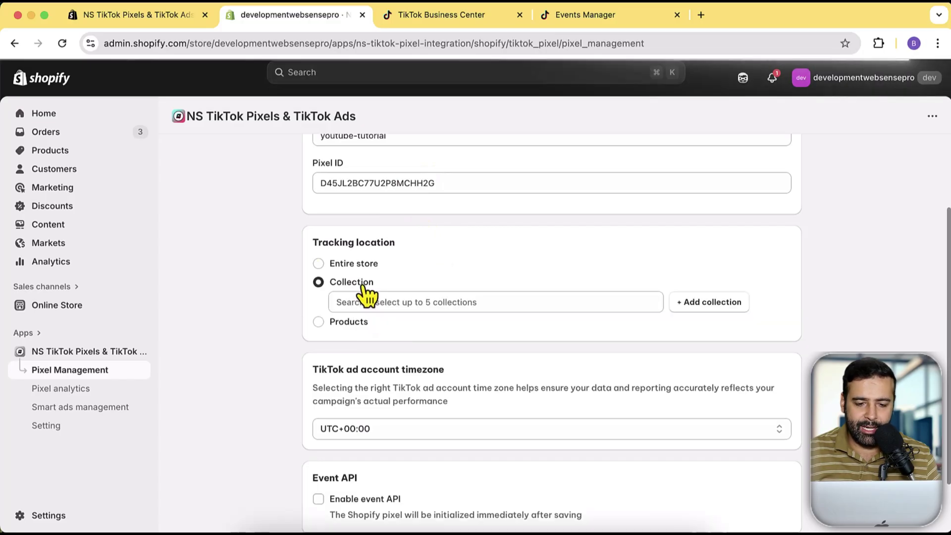
left_click(704, 302)
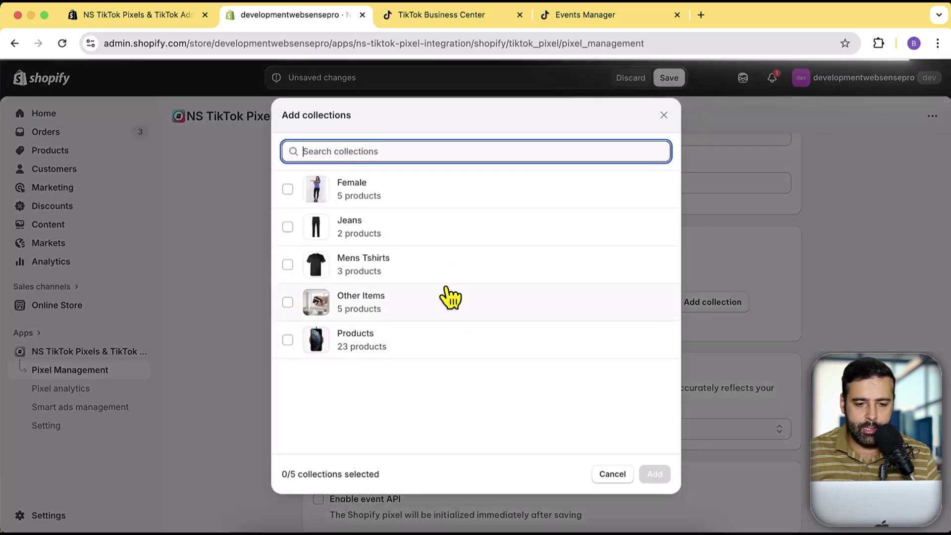
left_click(664, 115)
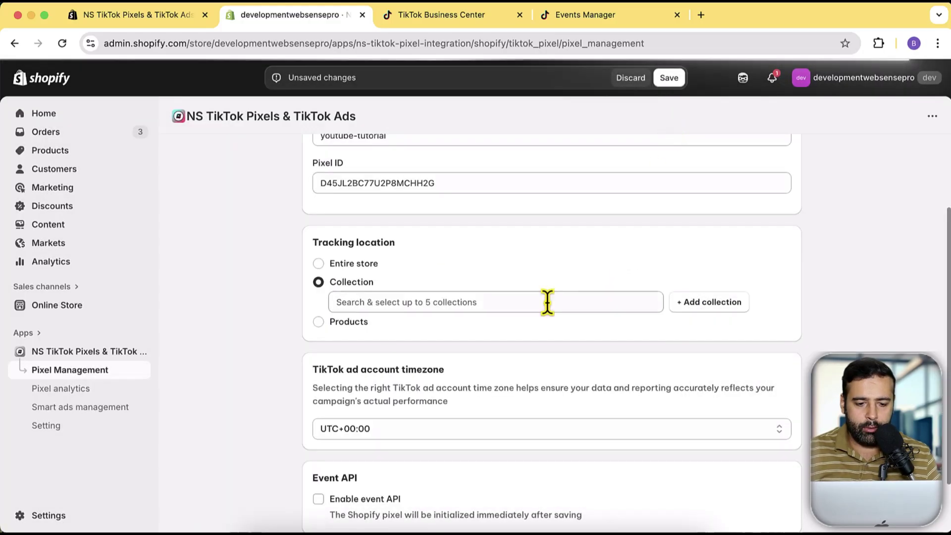
left_click(340, 322)
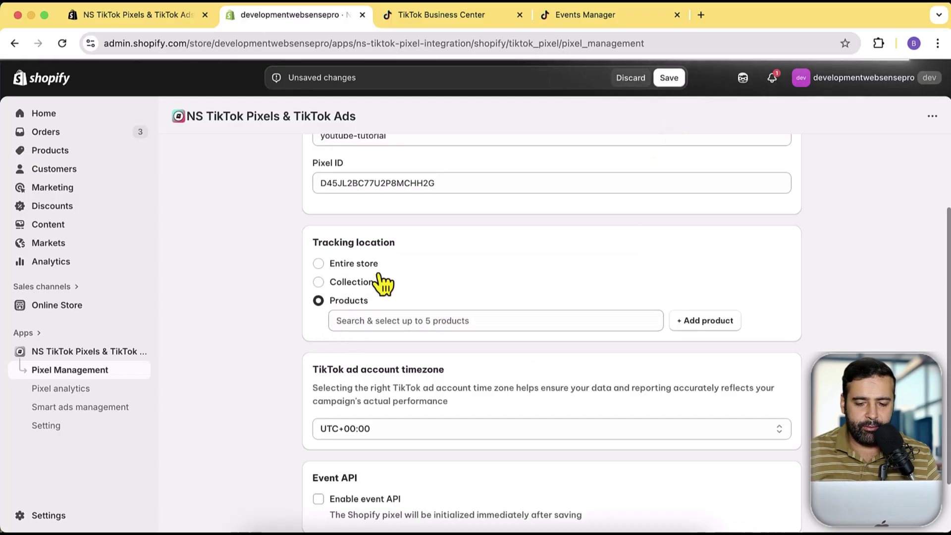
left_click(708, 323)
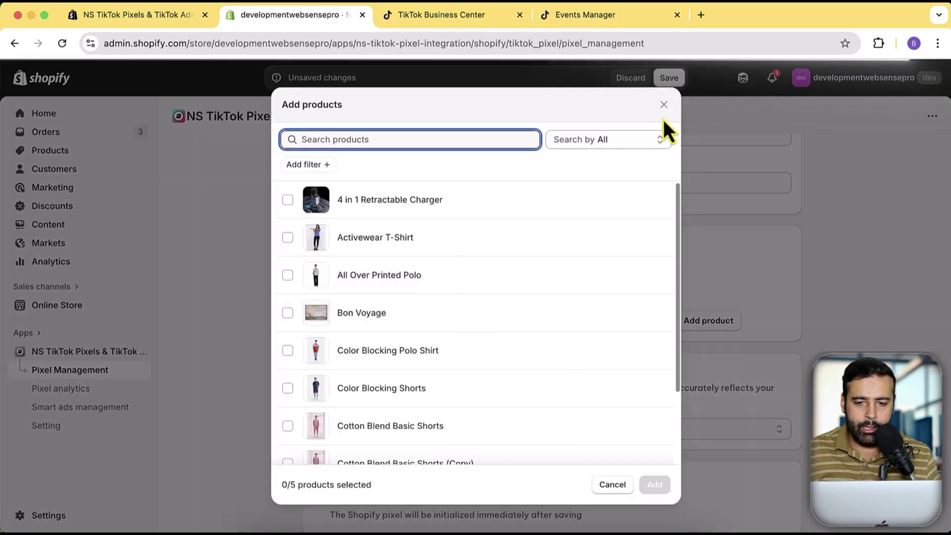
left_click(664, 104)
- Set the pixel's tracking location to Entire store and enable the event API
left_click(335, 267)
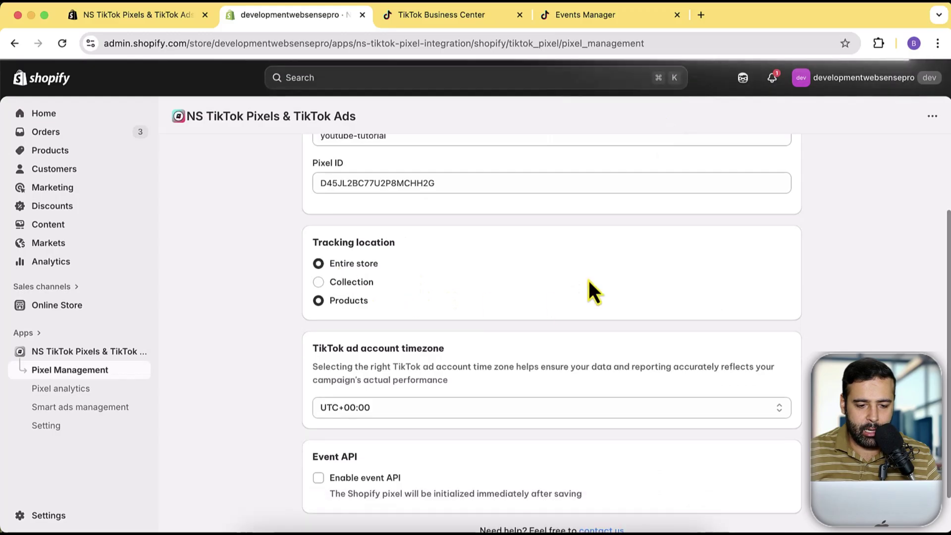
scroll(607, 226, "down", 2)
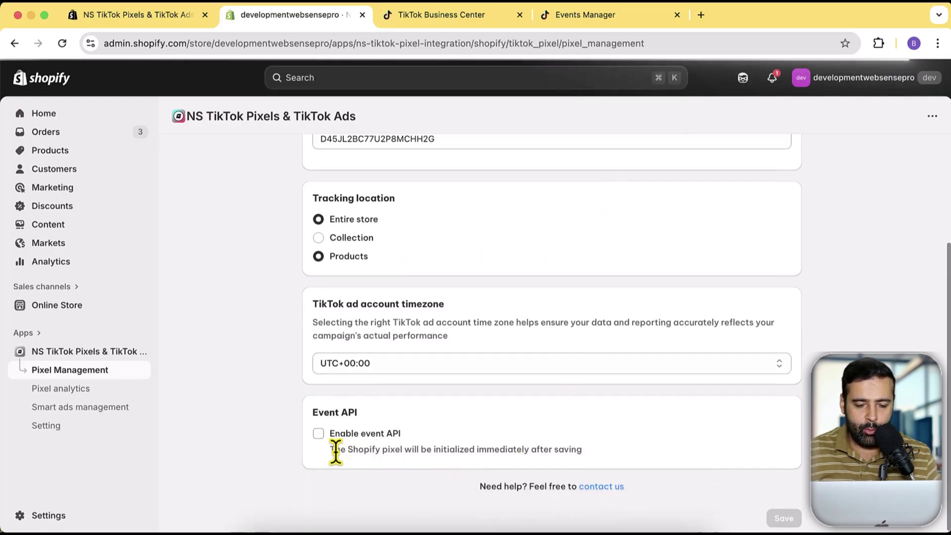
left_click_drag(335, 450, 557, 462)
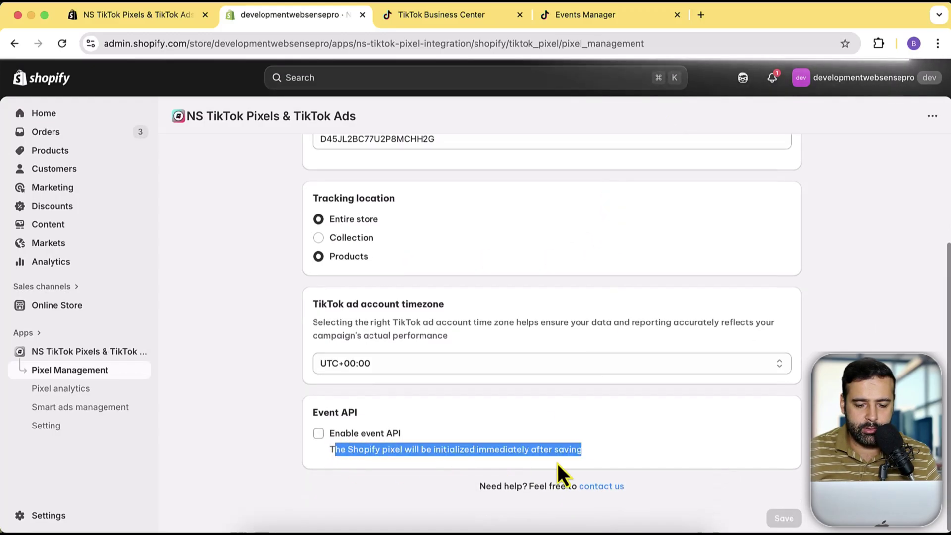
left_click(454, 452)
left_click_drag(583, 451, 318, 452)
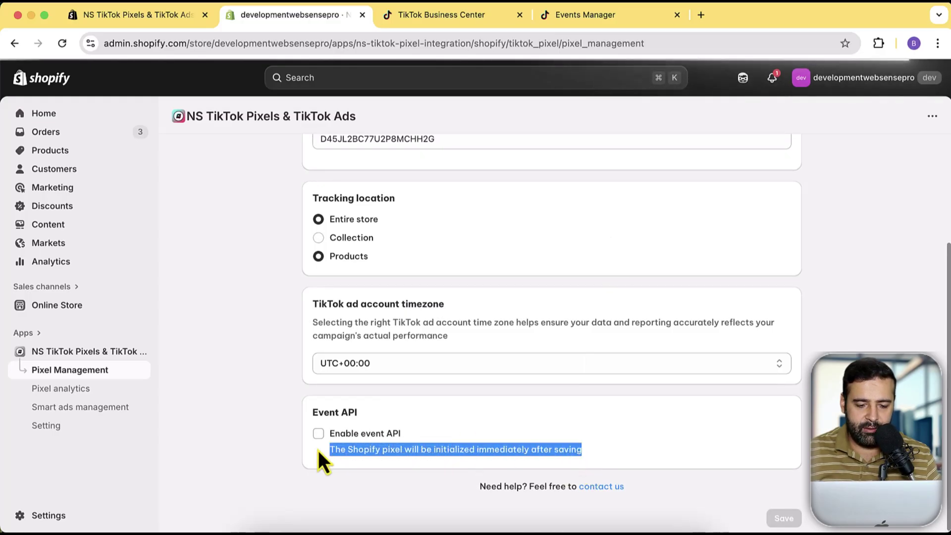
left_click(321, 435)
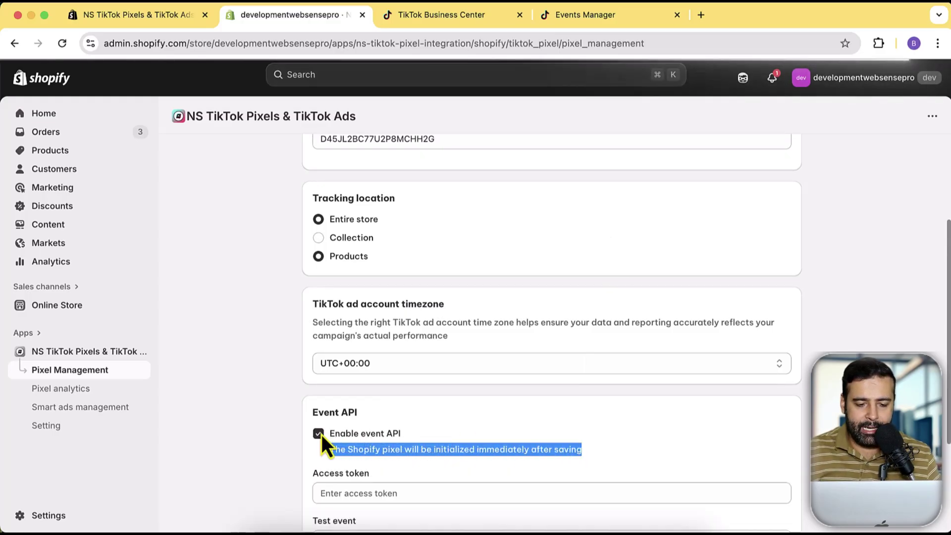
scroll(761, 240, "down", 3)
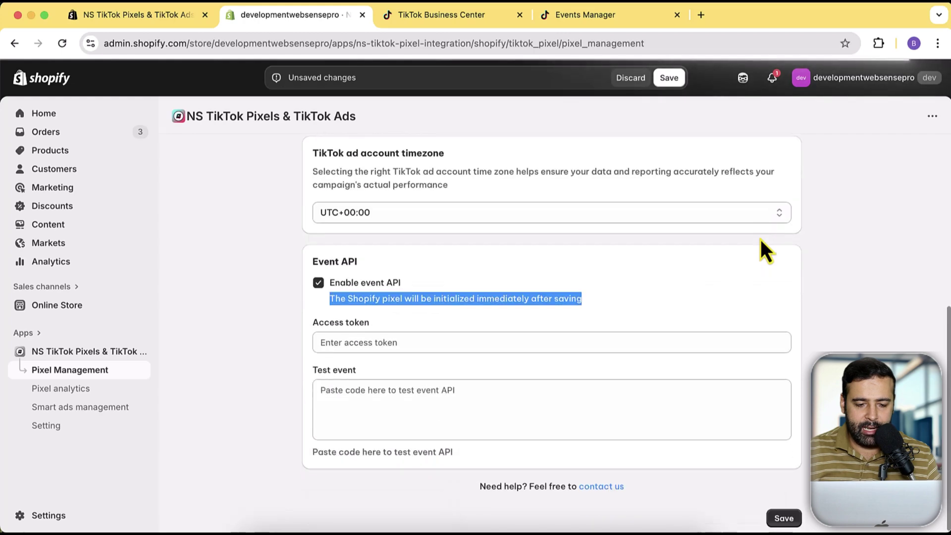
left_click(394, 343)
left_click(407, 398)
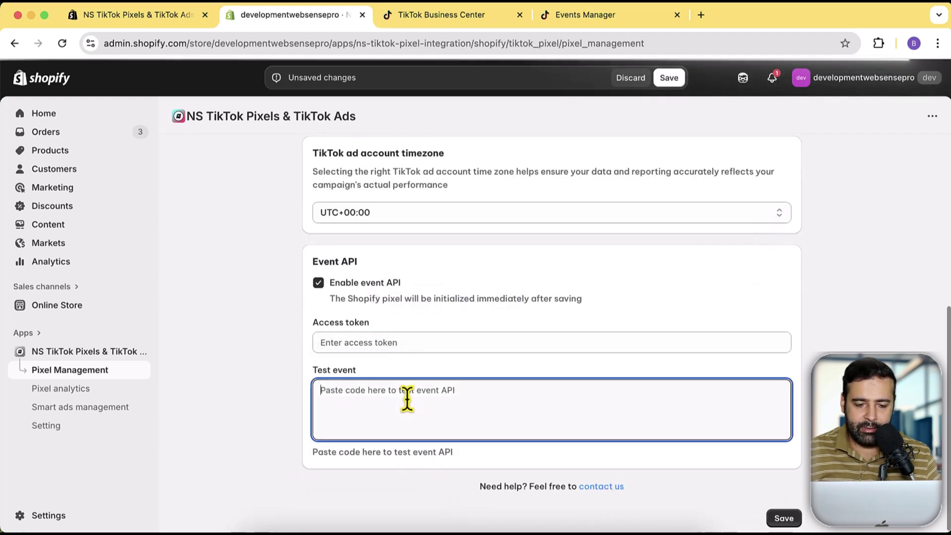
left_click(404, 341)
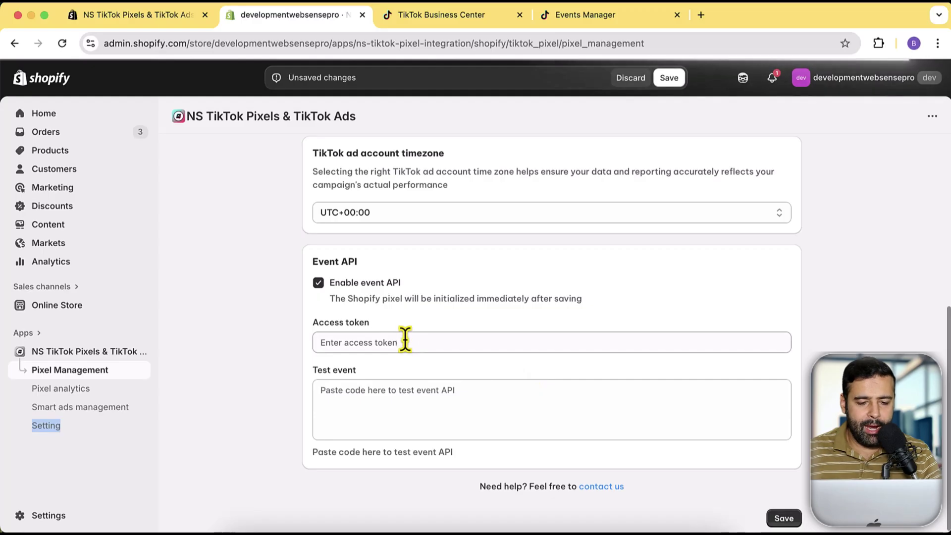
left_click(353, 405)
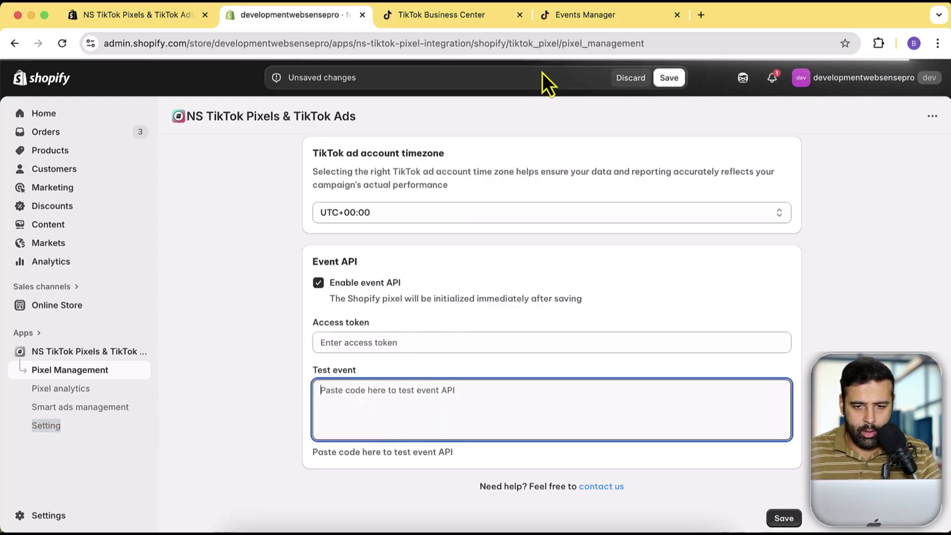
- Switch to TikTok Events Manager and generate an Events API access token in the youtube-tutorial pixel's settings
left_click(569, 25)
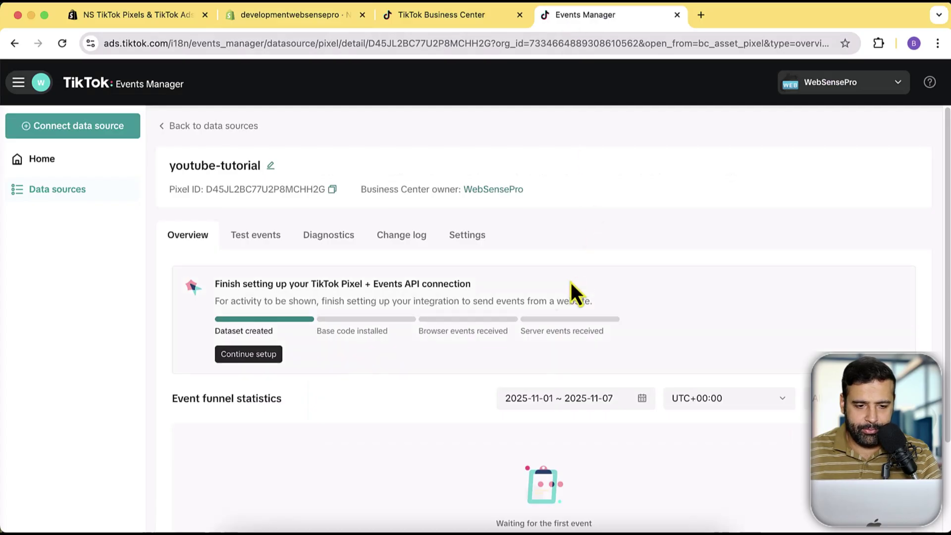
left_click(465, 250)
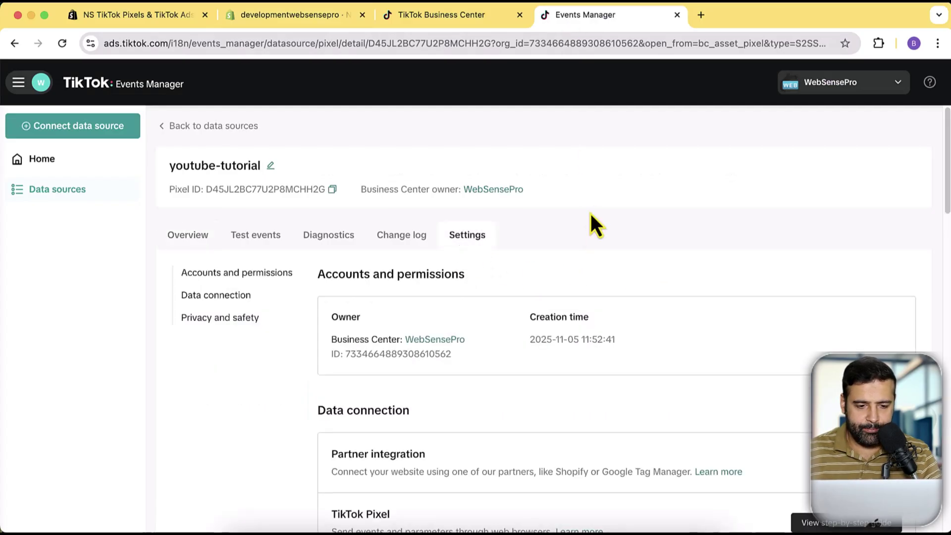
scroll(590, 214, "down", 15)
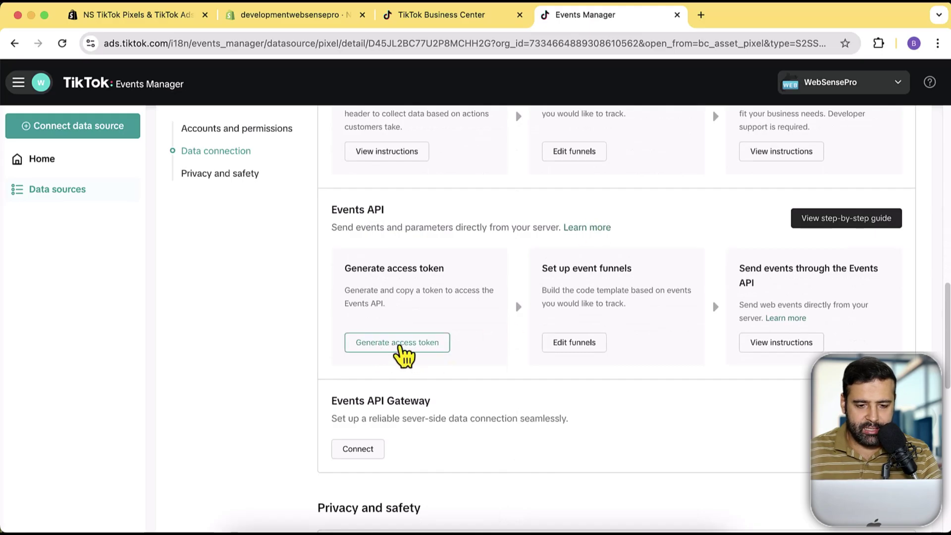
left_click(401, 347)
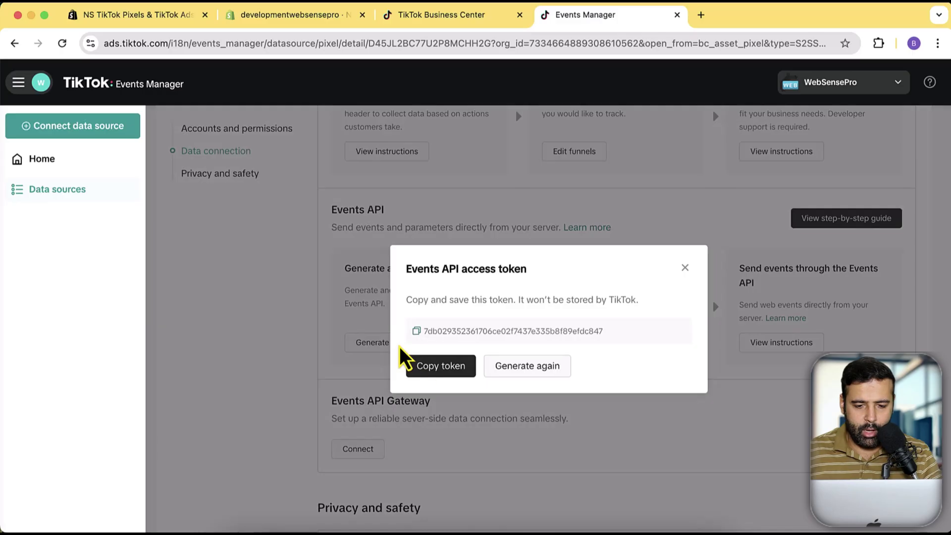
- Copy the generated Events API access token and enter it as the Access token in the Shopify app's pixel form
left_click(417, 331)
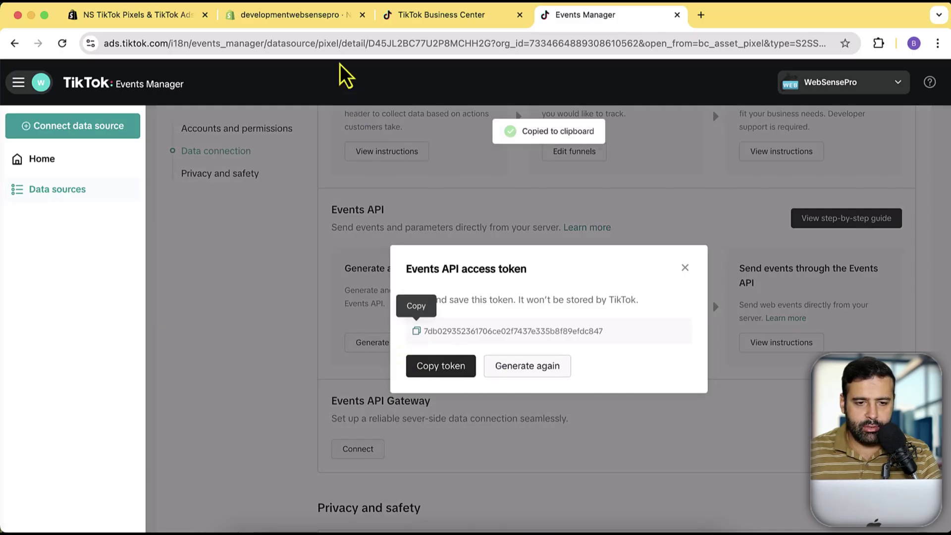
left_click(342, 15)
left_click(447, 343)
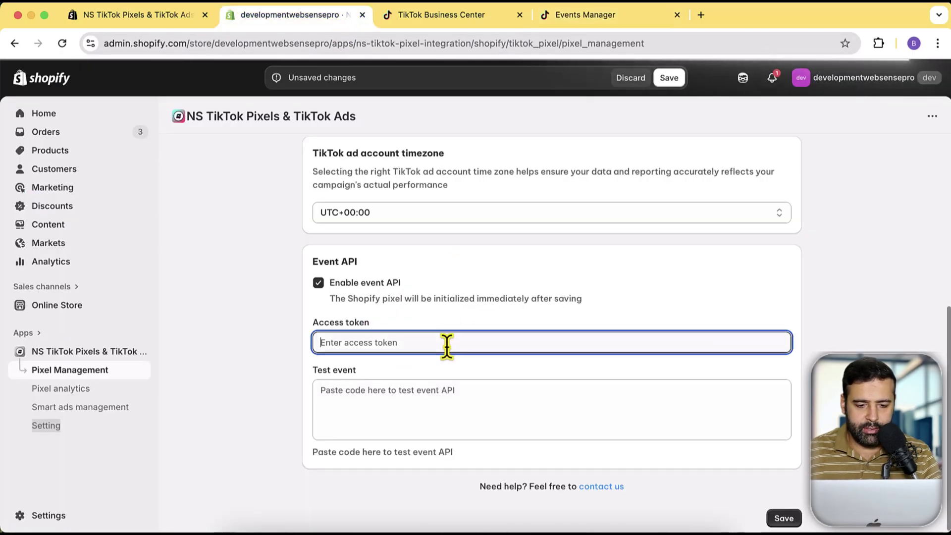
key("super+v")
- Switch to TikTok Events Manager and copy the server-side test code from the youtube-tutorial pixel's test events
left_click(342, 392)
left_click(579, 24)
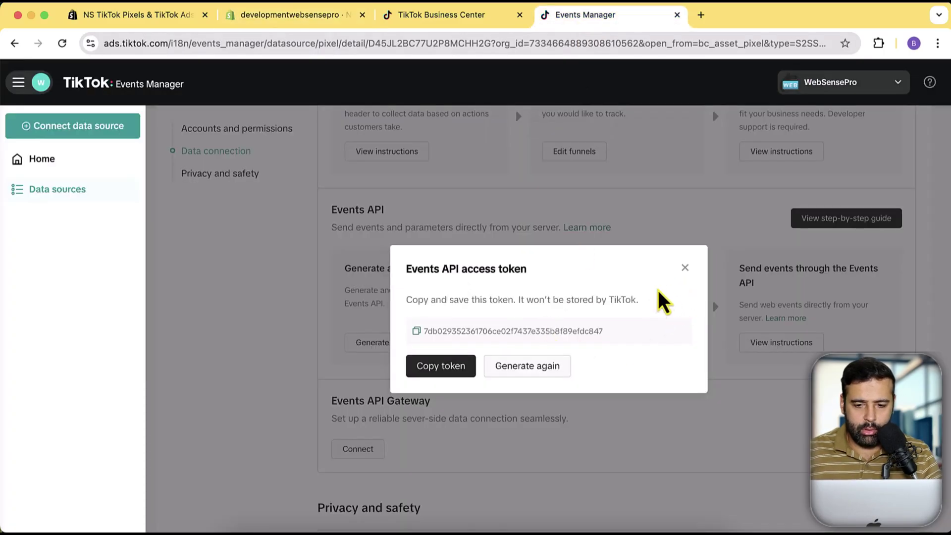
left_click(685, 268)
scroll(620, 367, "up", 10)
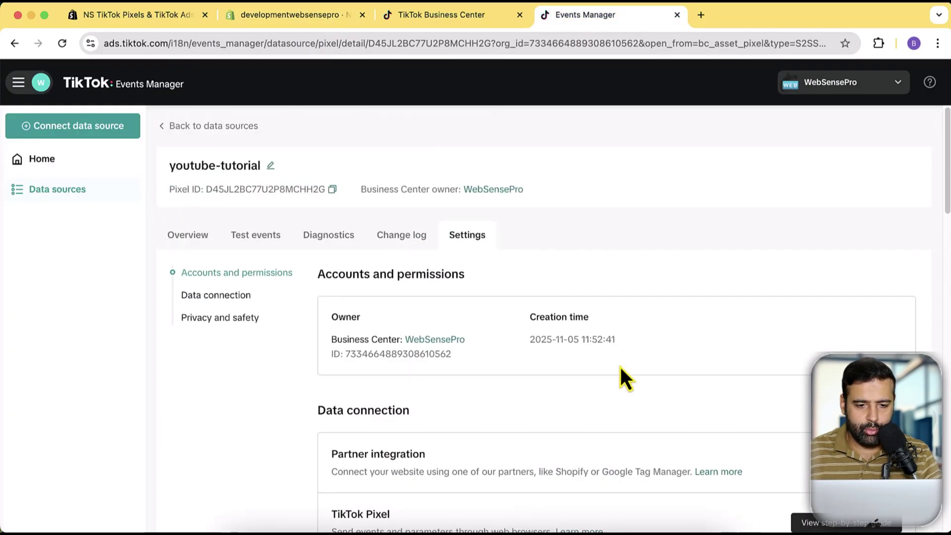
left_click(257, 243)
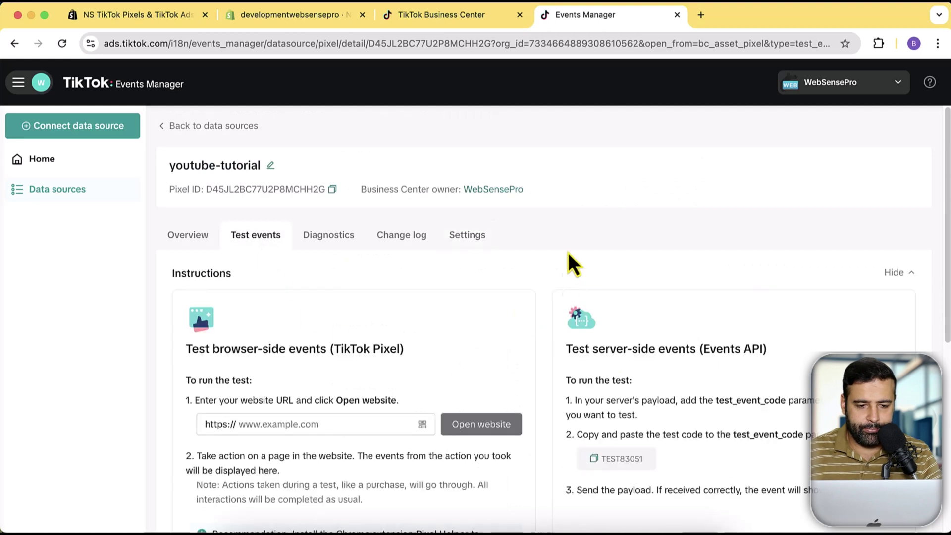
scroll(572, 189, "down", 5)
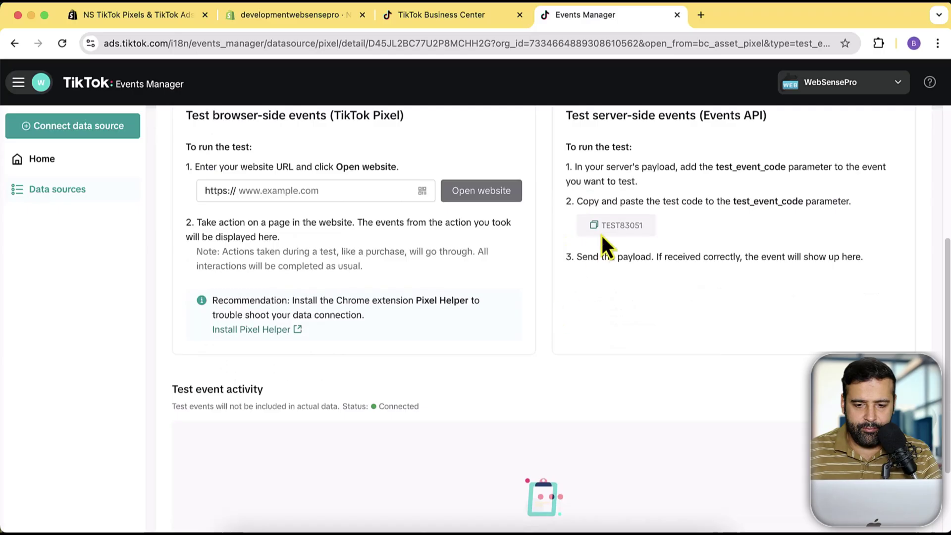
left_click_drag(605, 225, 640, 225)
double_click(638, 226)
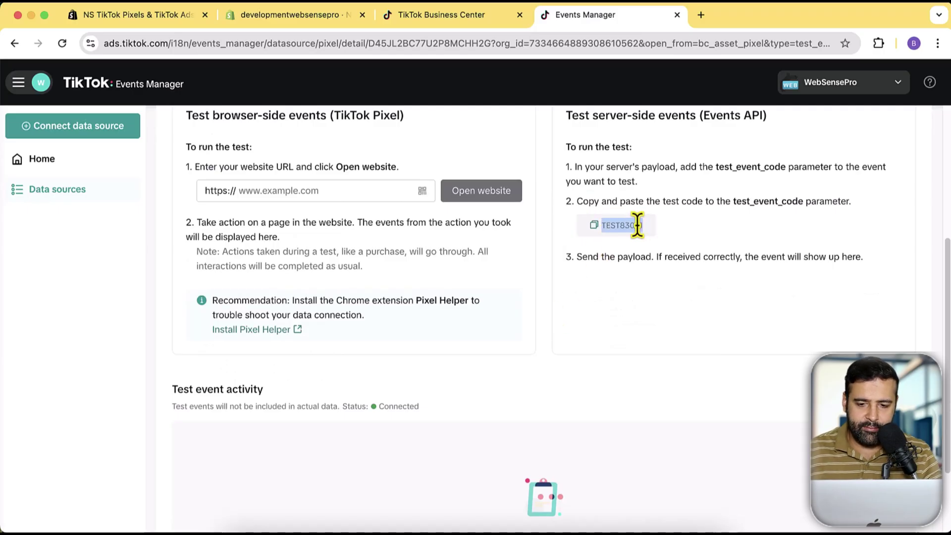
left_click(595, 226)
- Return to the Shopify app, enter the copied test code as the Test event, and save the pixel
left_click(326, 13)
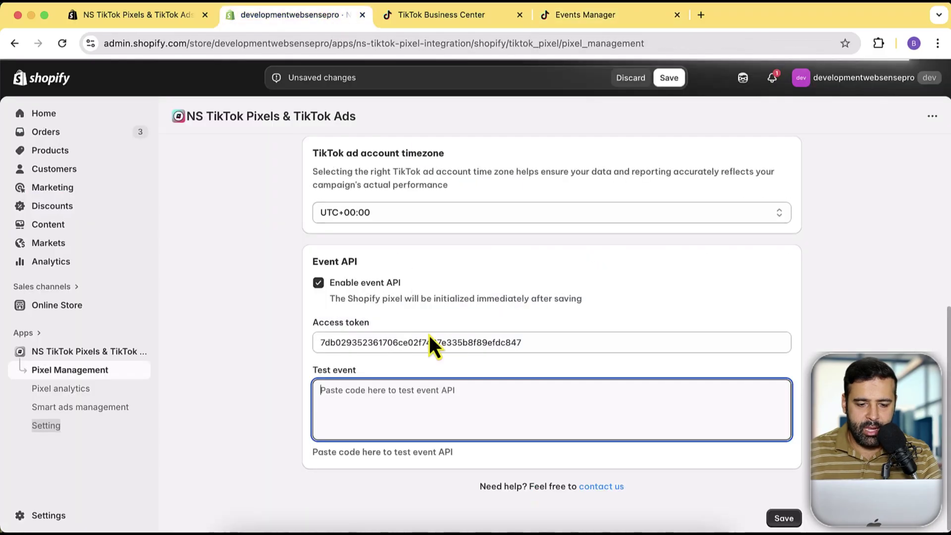
key("super+v")
left_click(785, 519)
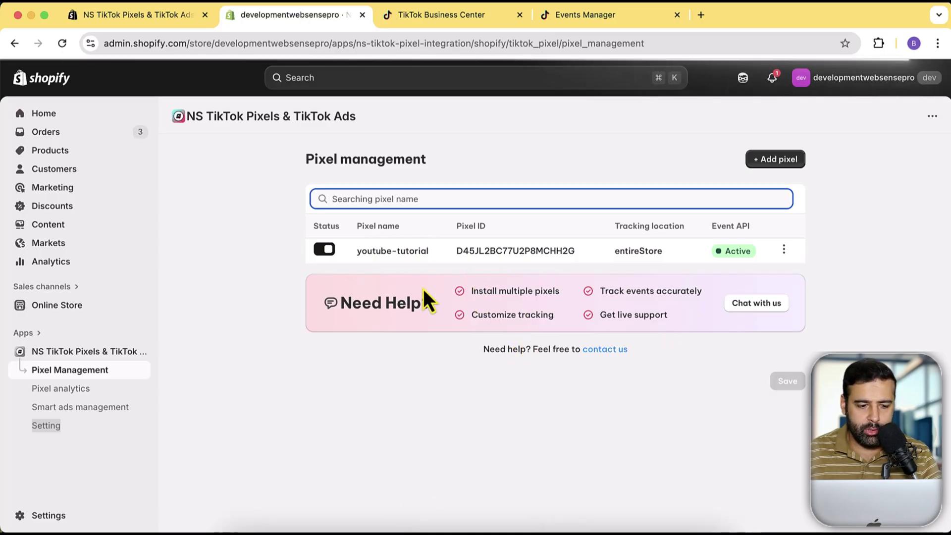
- Enable and save the NS TikTok Ads Integration app embed in the Dawn theme, starting from the app's settings, and refresh those settings
left_click(82, 425)
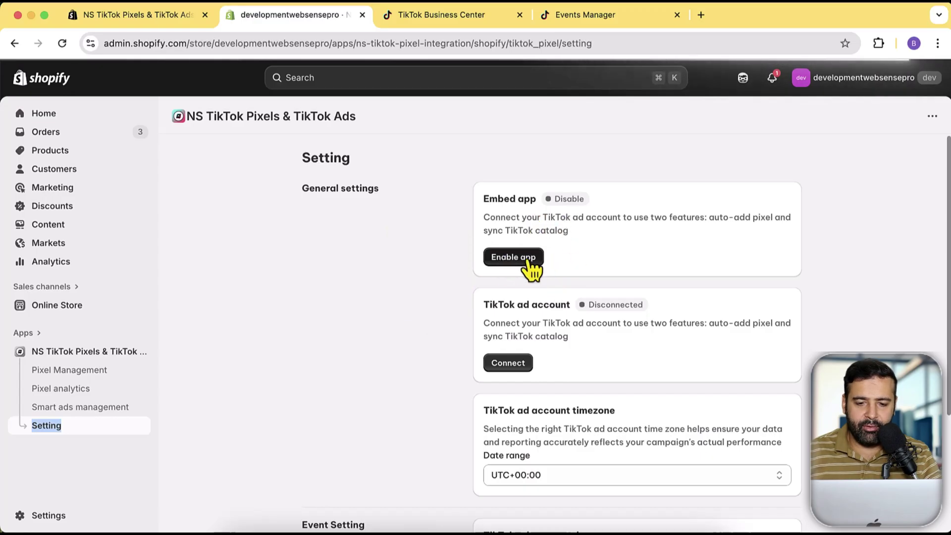
left_click_drag(483, 198, 582, 199)
left_click(549, 208)
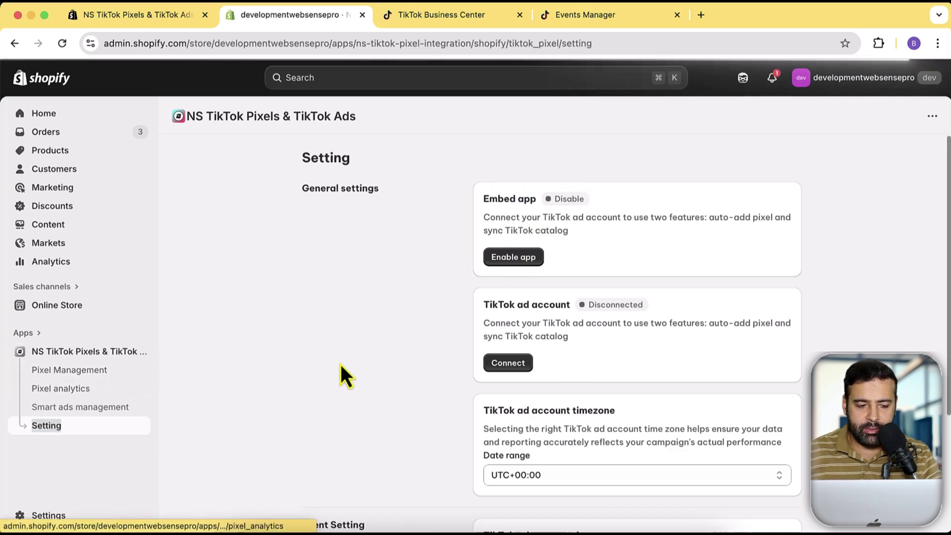
left_click(526, 265)
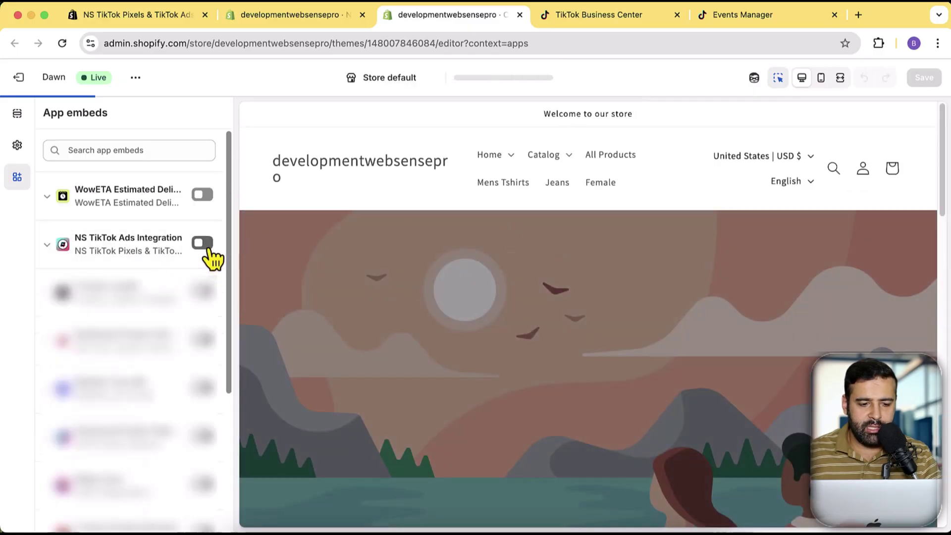
left_click(206, 245)
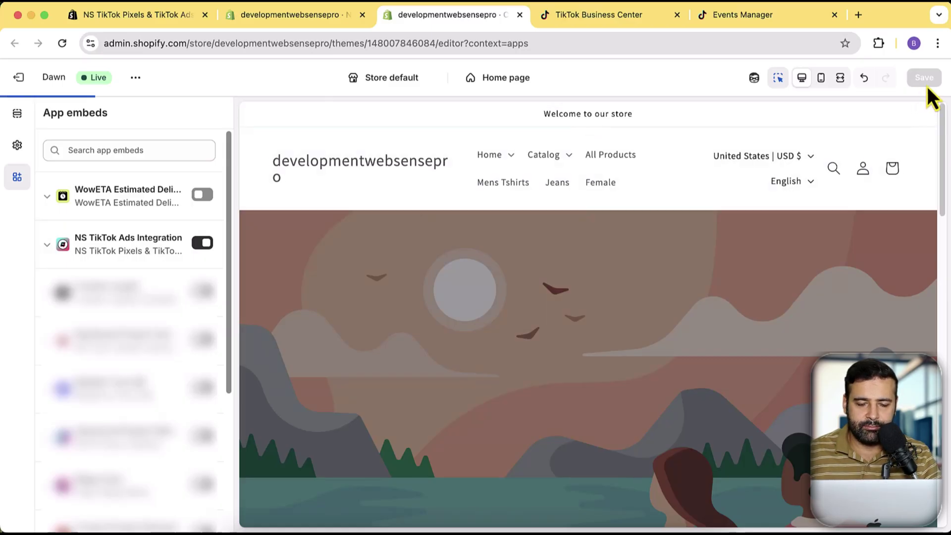
left_click(300, 16)
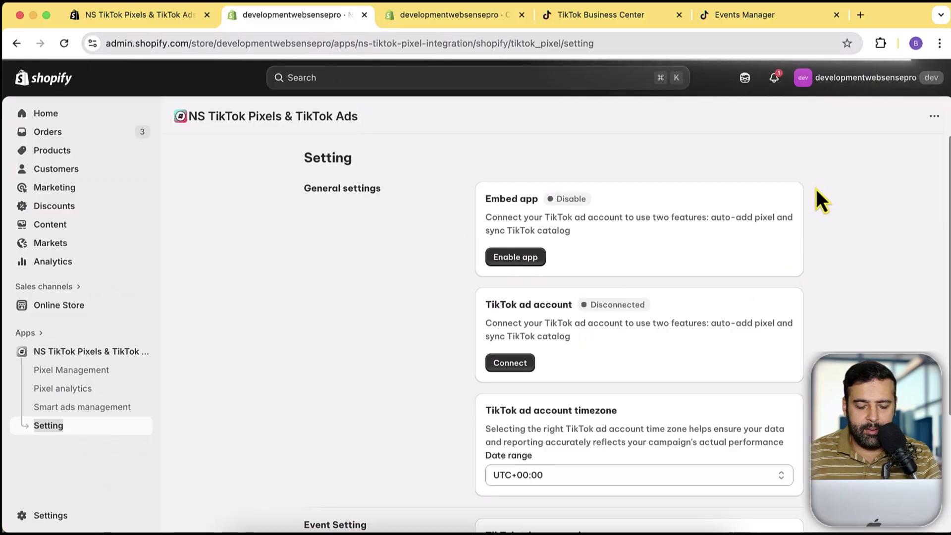
key("super+r")
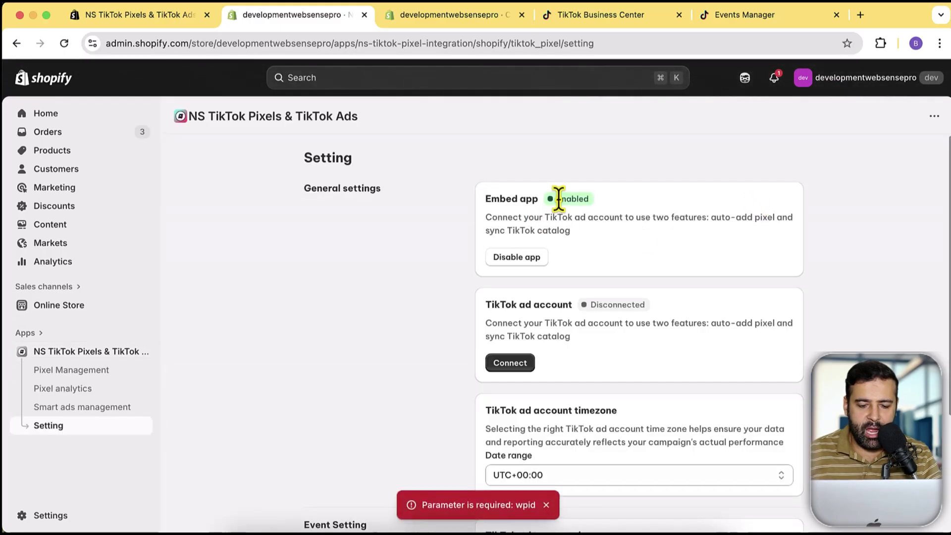
left_click(667, 221)
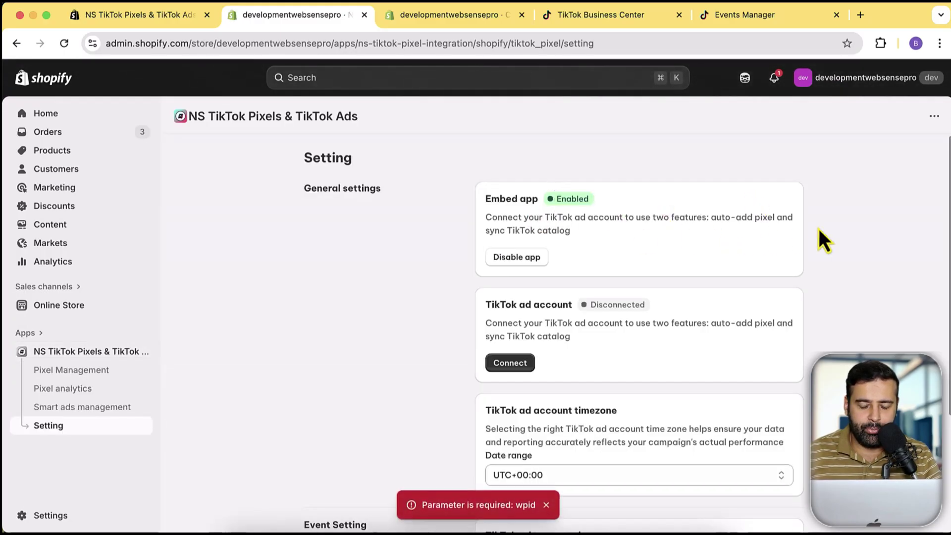
- Connect the TikTok ad account, authorizing TikTok Ads Integration by NestScale and accepting the political advertising policy
scroll(835, 177, "down", 1)
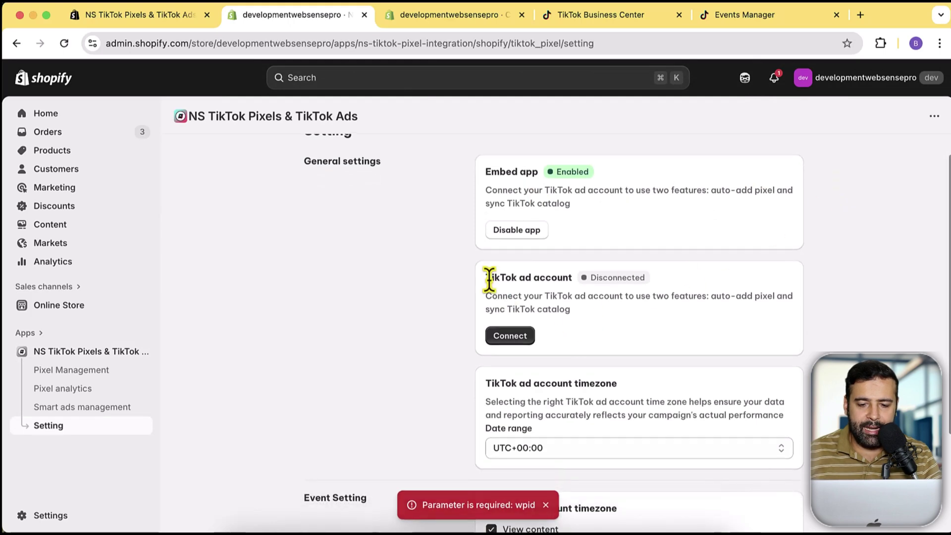
left_click_drag(487, 277, 571, 276)
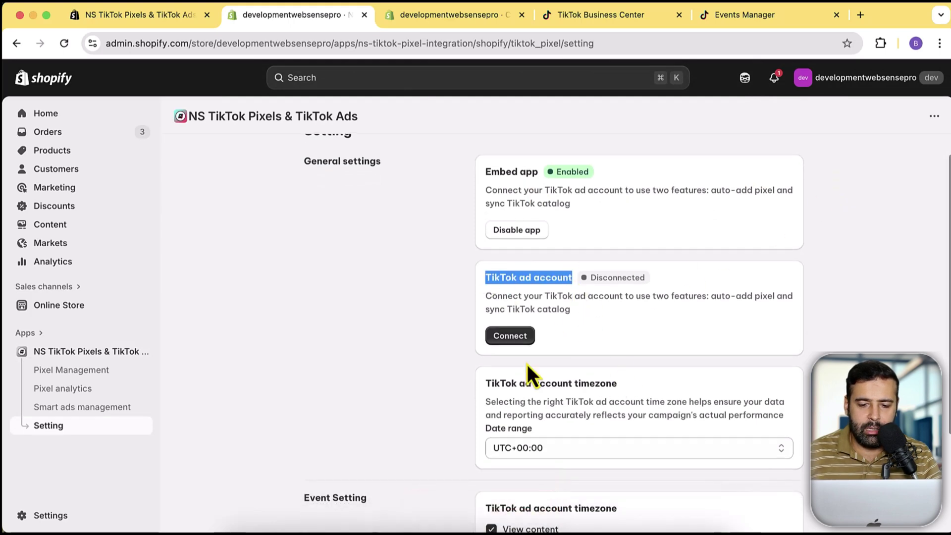
left_click(508, 341)
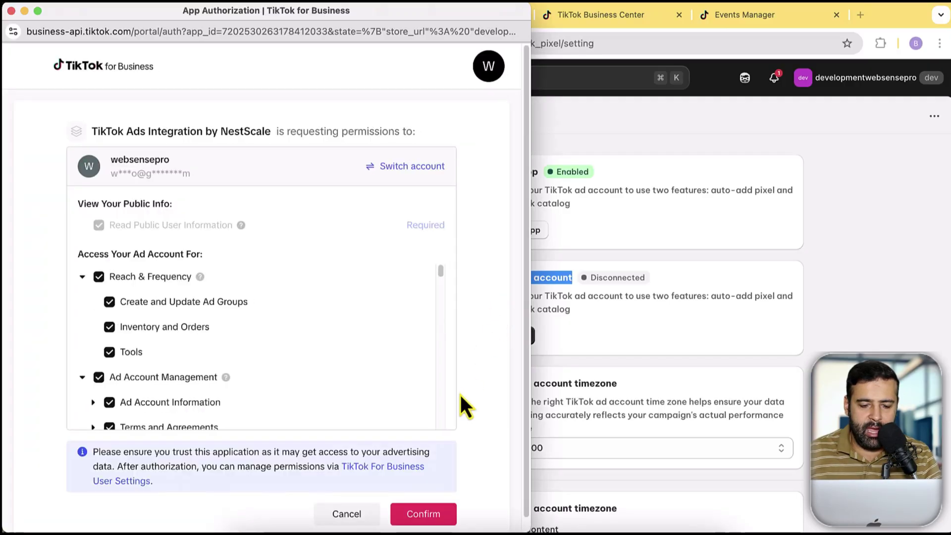
left_click(436, 519)
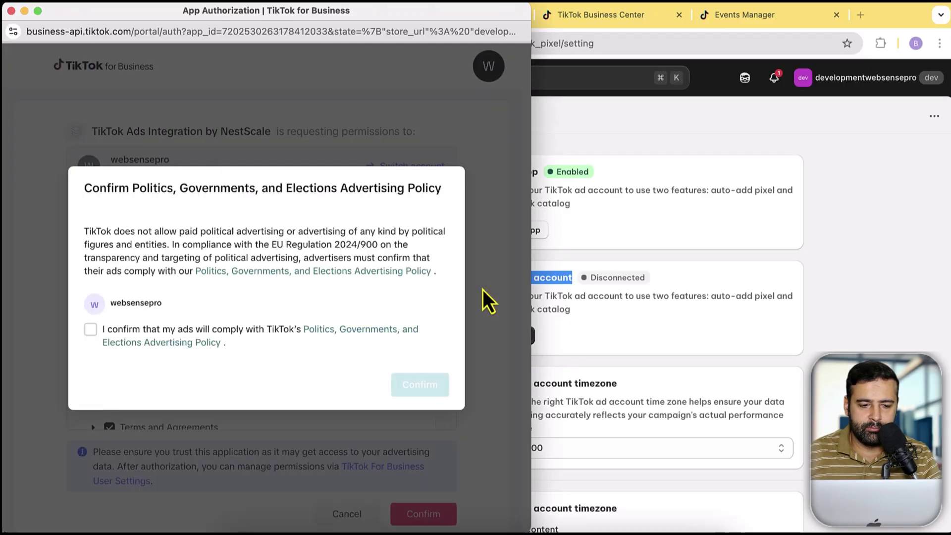
left_click(158, 333)
left_click(420, 385)
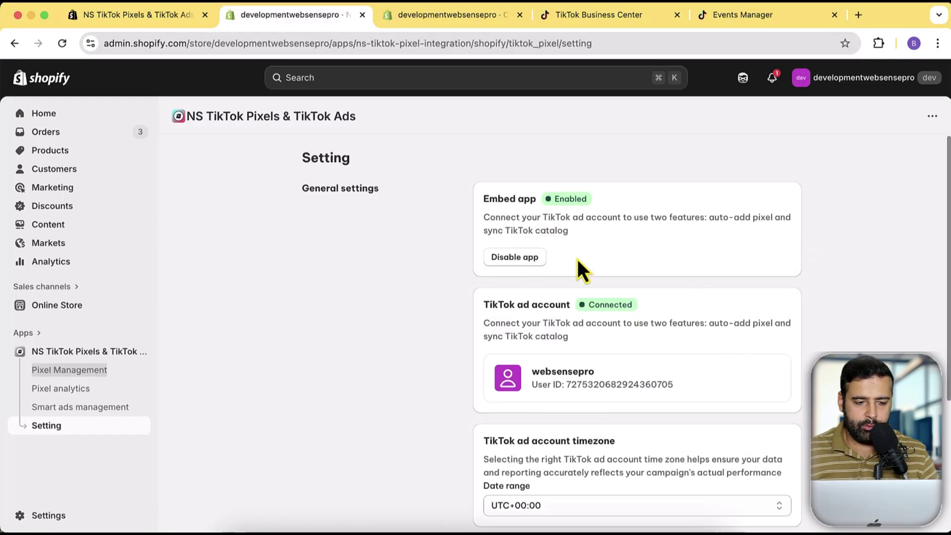
- Start adding another pixel in Pixel Management with Auto input pixel and the name "Name your pixel"
left_click(109, 375)
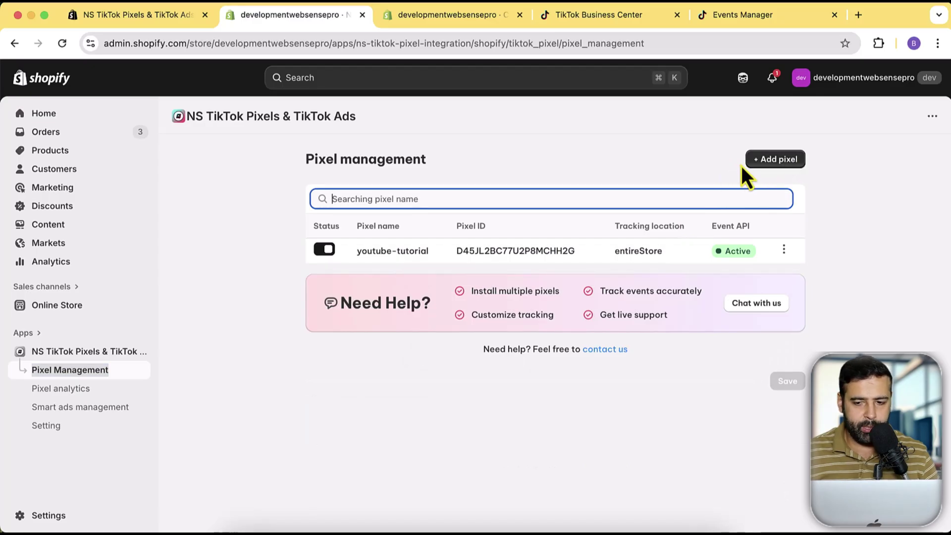
left_click(777, 161)
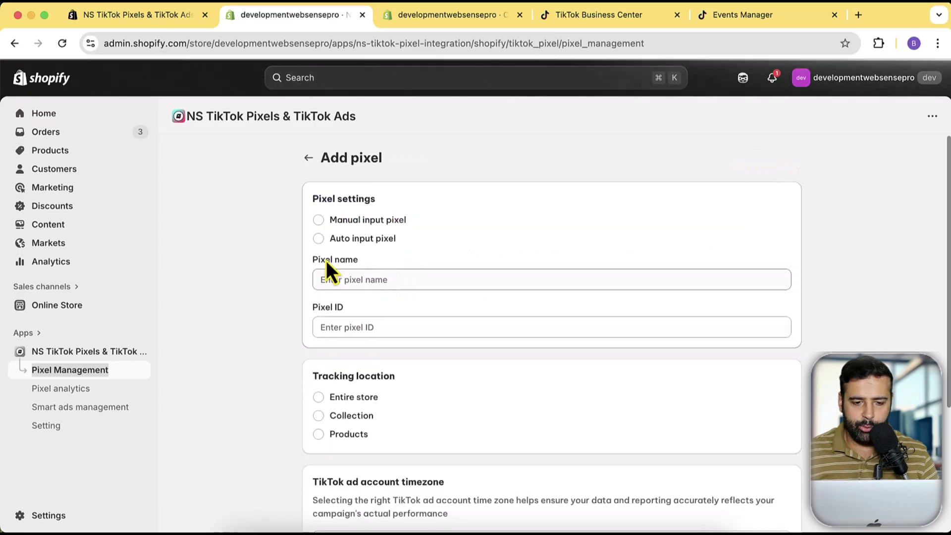
left_click(383, 242)
scroll(495, 233, "down", 1)
left_click(451, 258)
type("Name y")
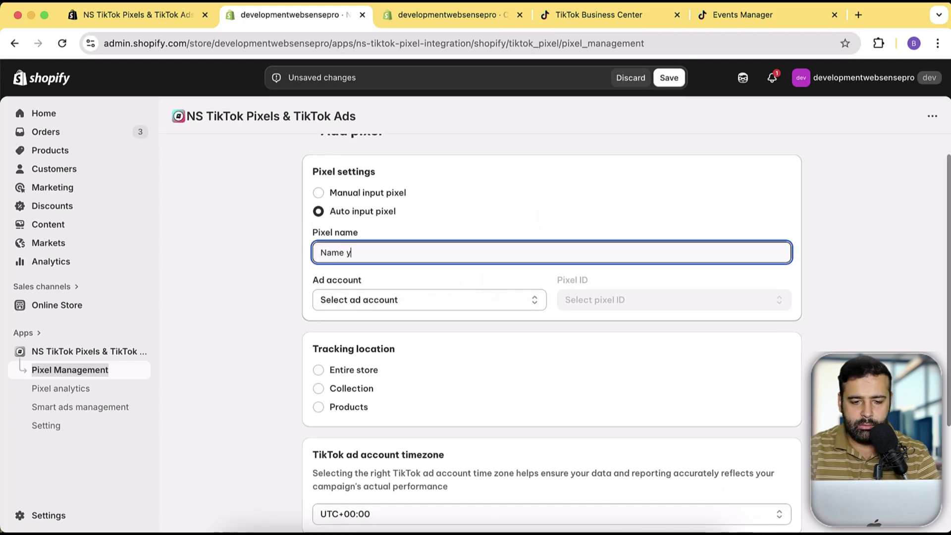
type("our pixel")
key("Tab")
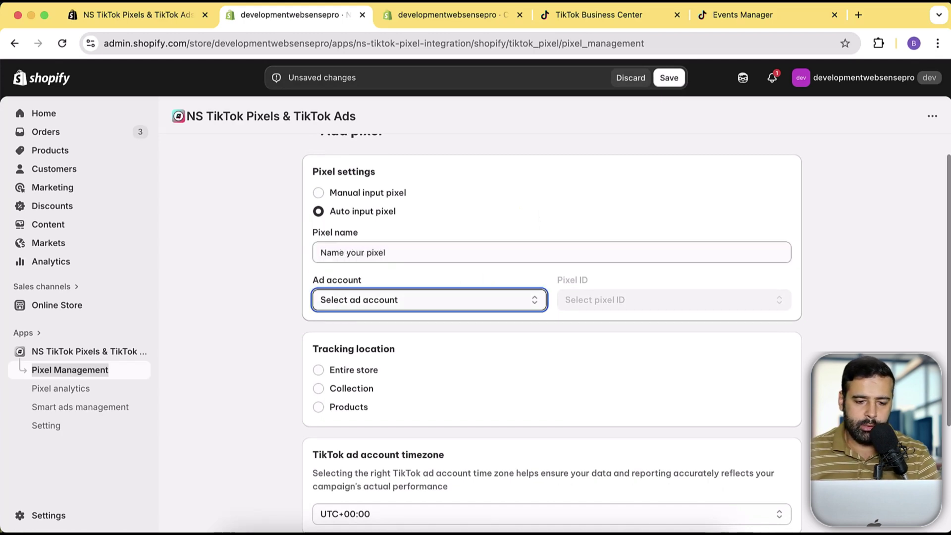
- Select the ad account 34e5bc-67.myshopify.com Shopify0603 and the pixel ID D0VLB33C77U6QLVQBTTG for the new pixel
left_click(442, 306)
left_click(459, 317)
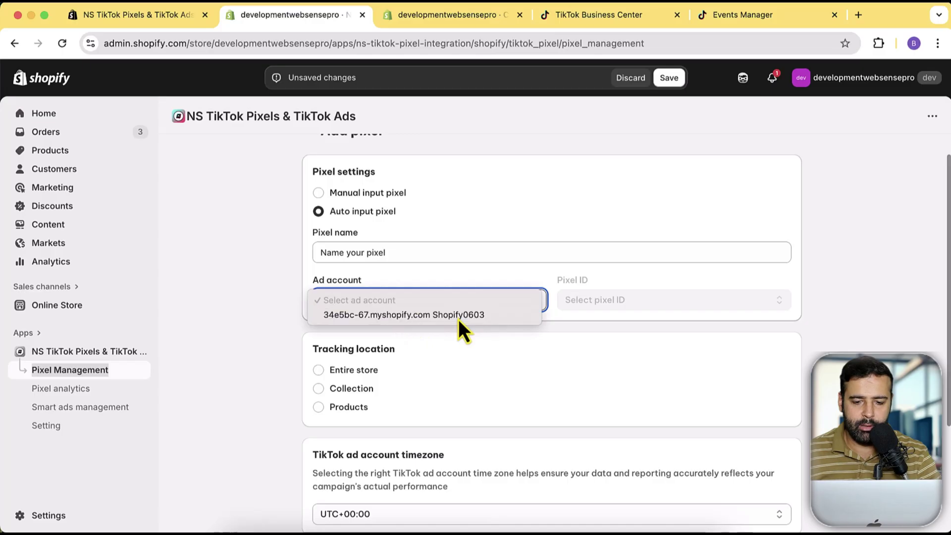
left_click(658, 299)
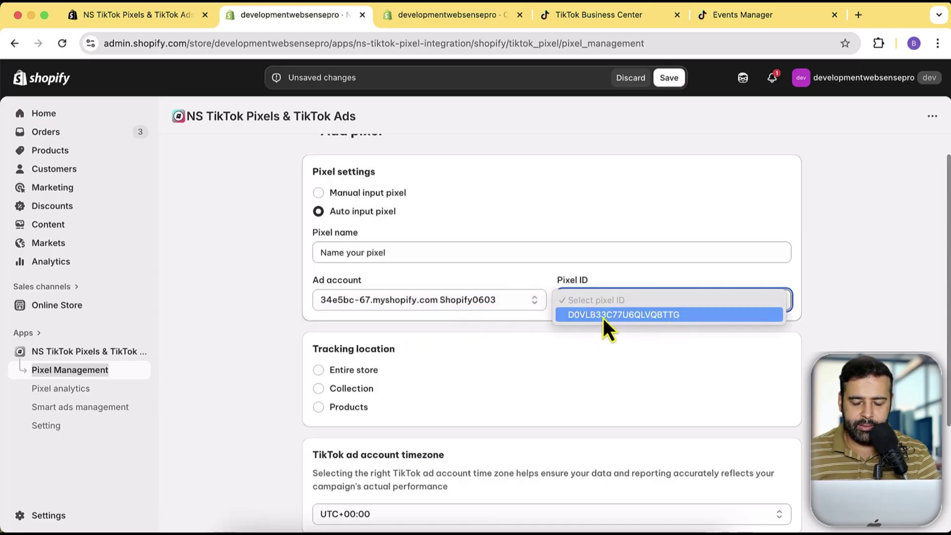
left_click(643, 316)
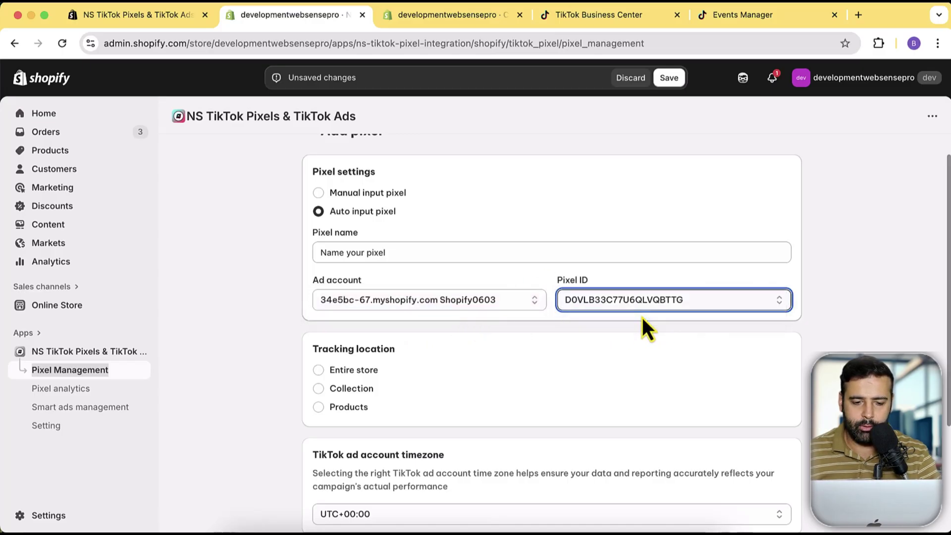
- Set the new pixel's tracking location to Entire store and enable its event API
scroll(614, 248, "down", 2)
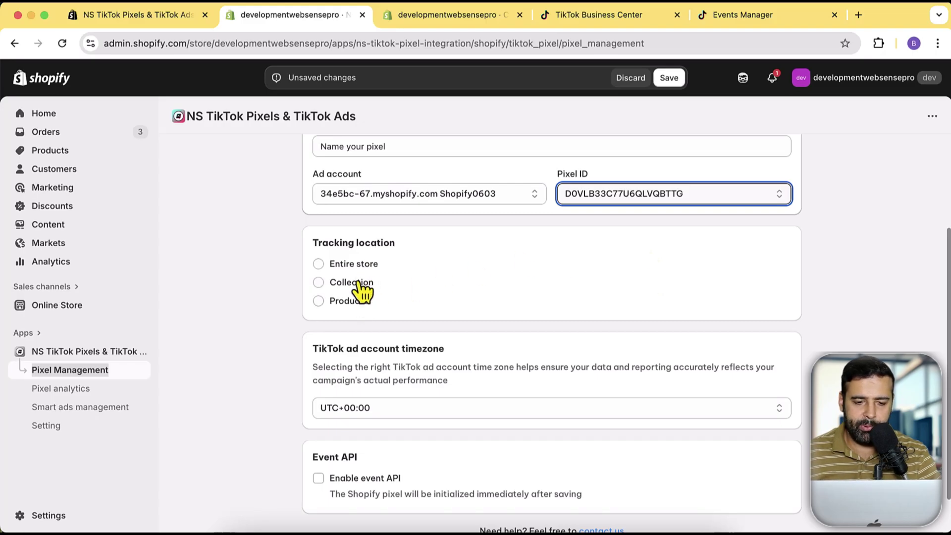
left_click(376, 272)
scroll(525, 239, "down", 1)
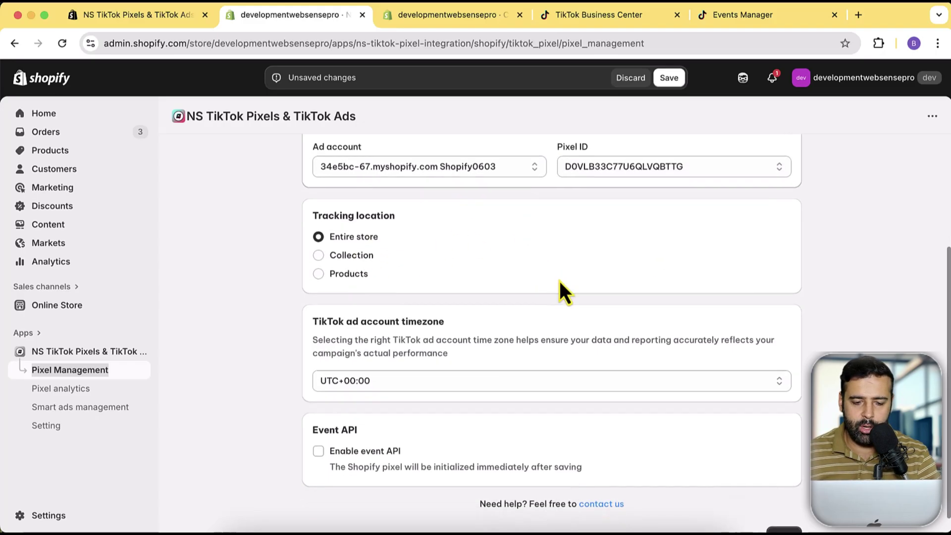
left_click_drag(313, 323, 467, 362)
left_click(493, 365)
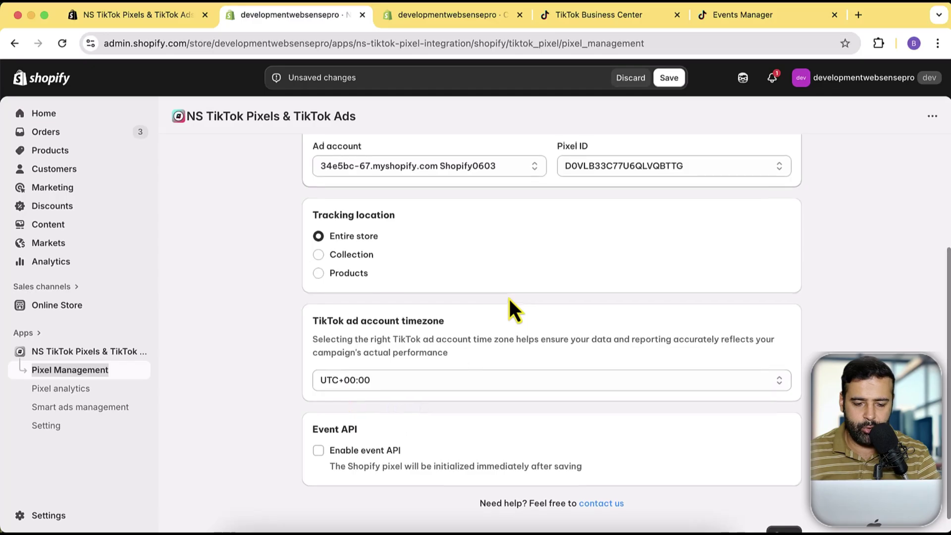
scroll(510, 299, "down", 1)
left_click(369, 437)
scroll(563, 312, "down", 4)
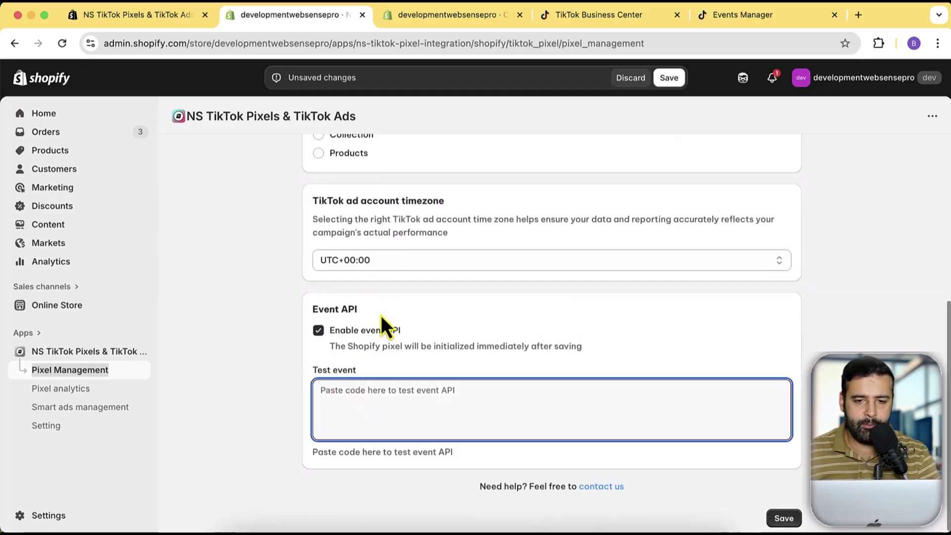
left_click(718, 27)
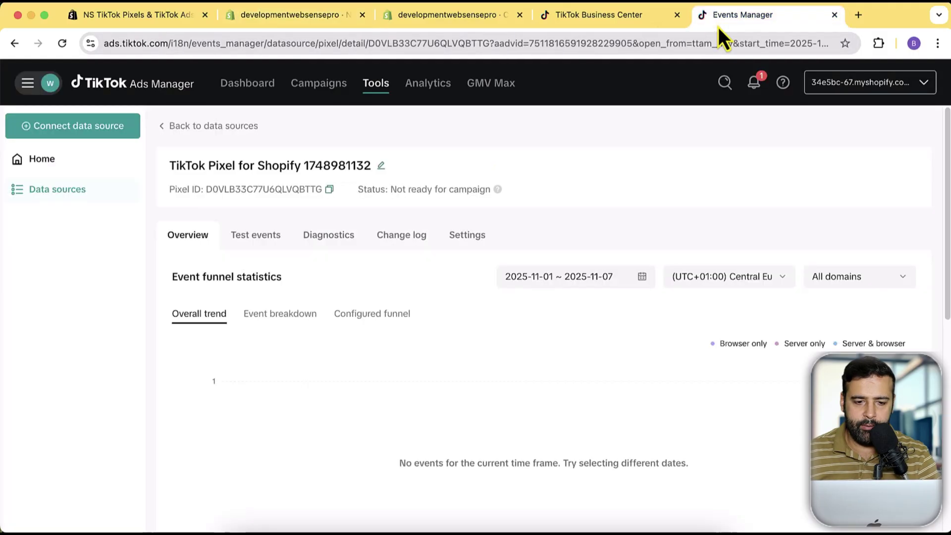
left_click_drag(169, 165, 374, 173)
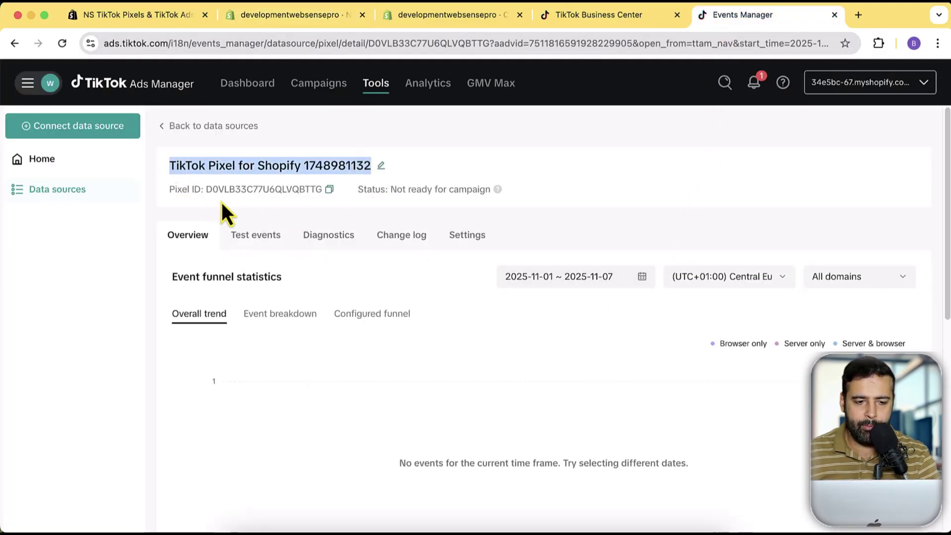
left_click_drag(205, 189, 323, 189)
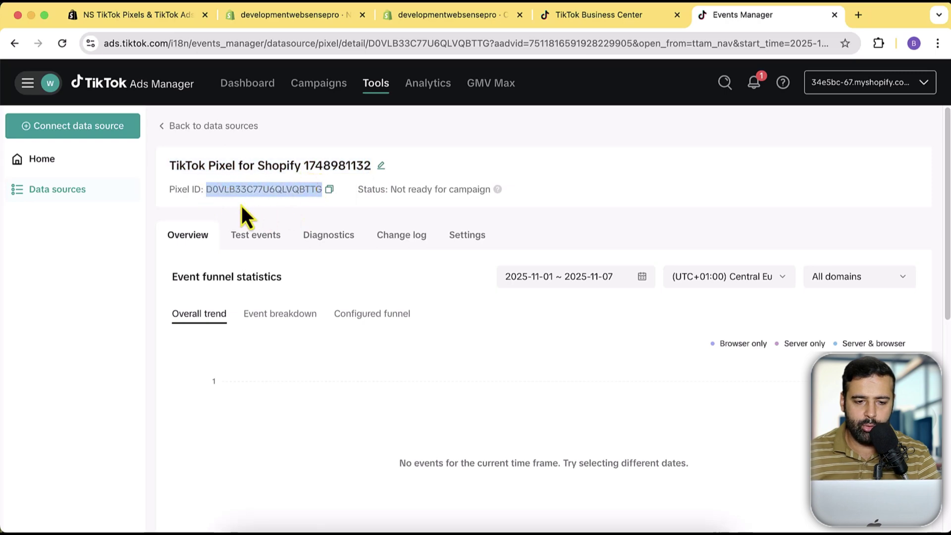
- Check the Test event field in the Add pixel form and copy the pixel's server-side Events API test code from TikTok Events Manager
left_click(310, 20)
scroll(490, 293, "up", 10)
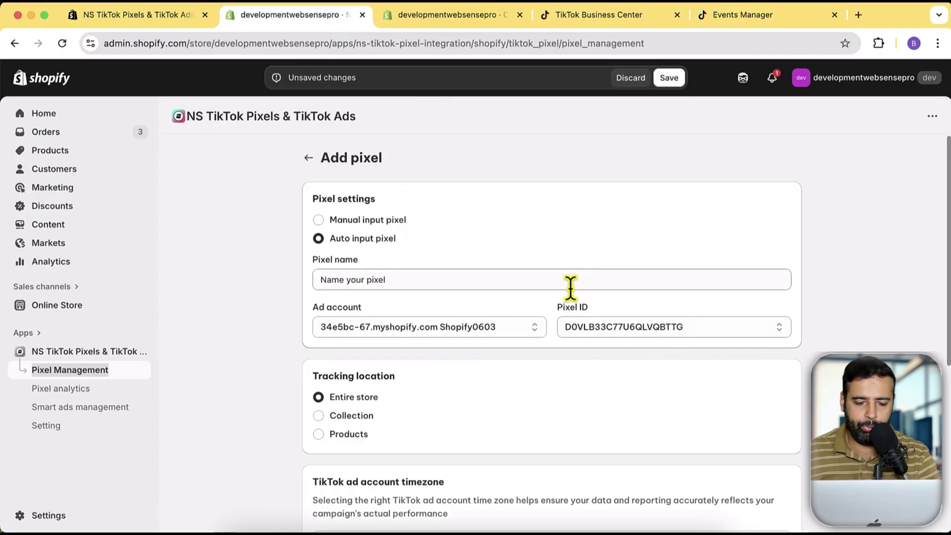
scroll(570, 287, "down", 5)
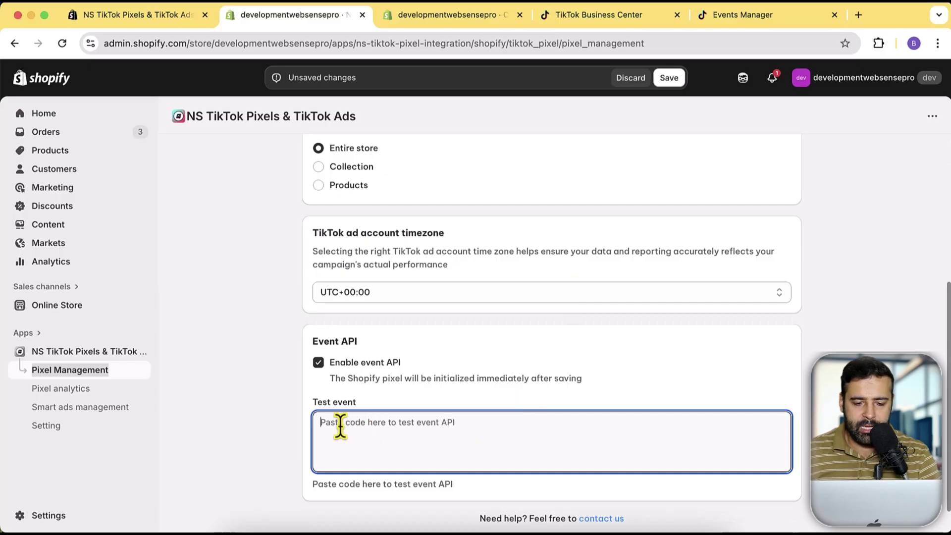
left_click(728, 24)
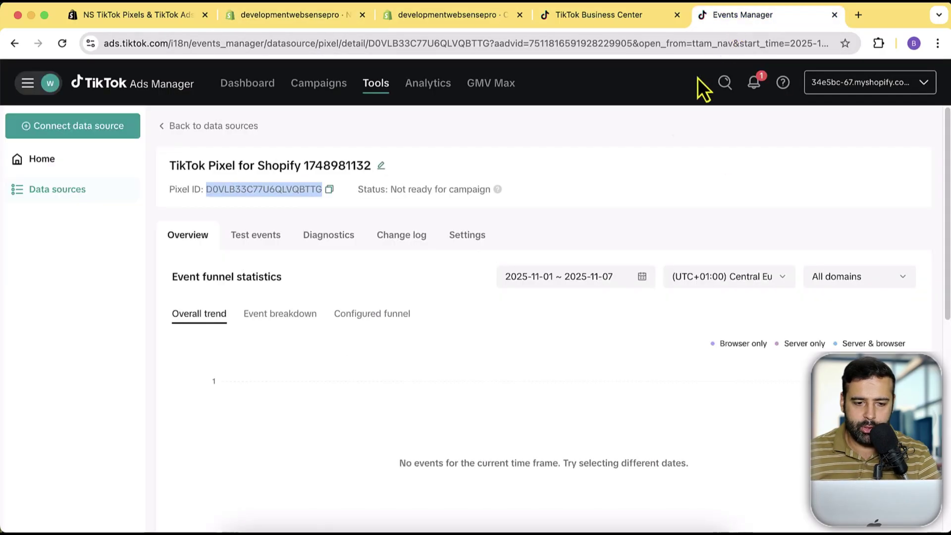
left_click(257, 246)
scroll(769, 261, "down", 3)
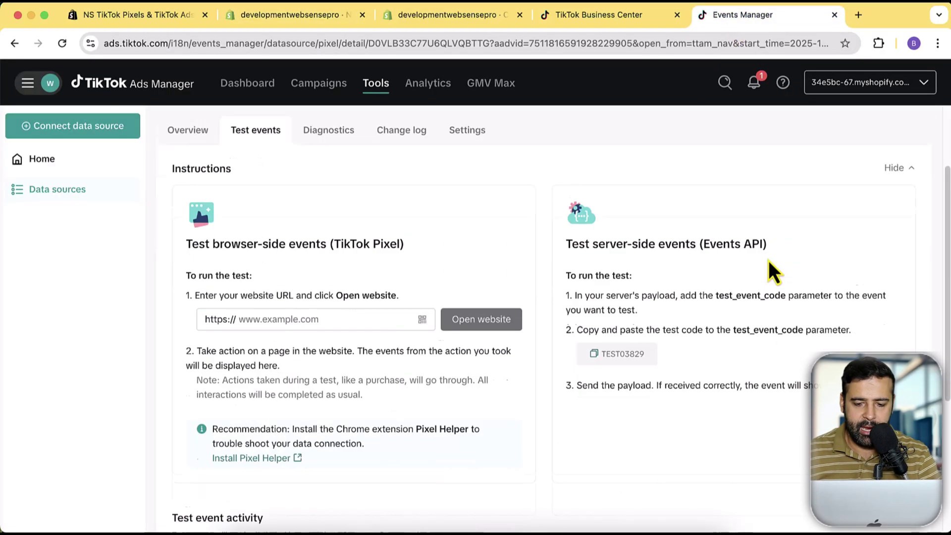
left_click(597, 351)
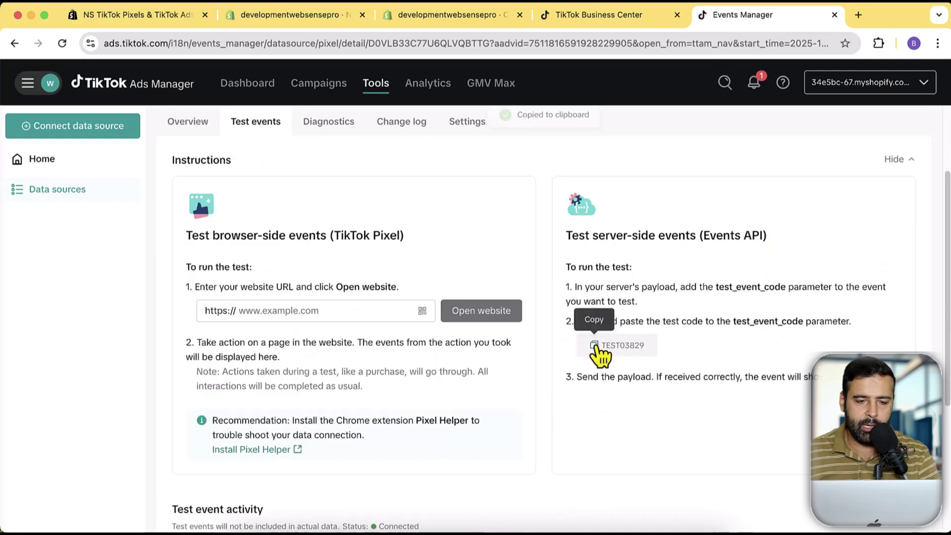
- Switch back to the Shopify Add pixel form, enter TEST03829 as the test event code and save the pixel
left_click(334, 21)
left_click(441, 418)
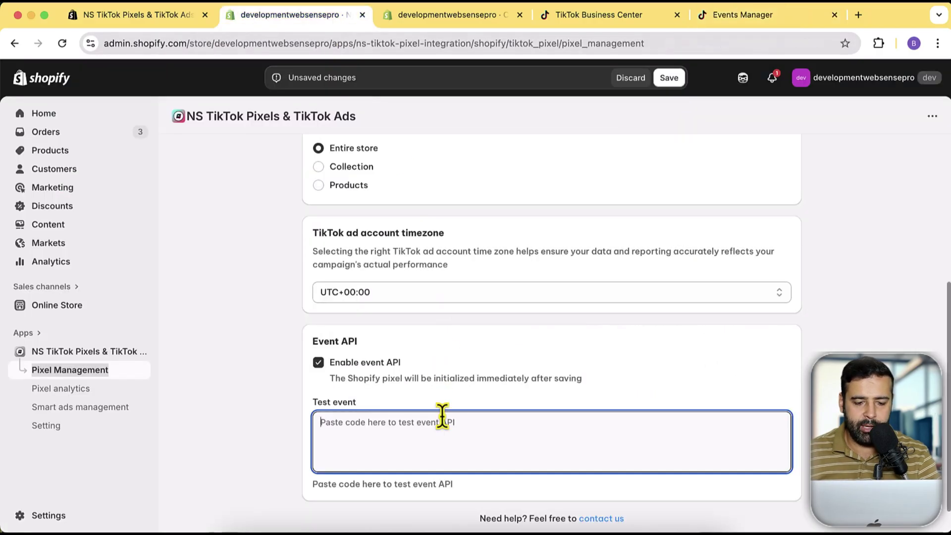
key("super+v")
scroll(651, 296, "down", 1)
left_click(783, 518)
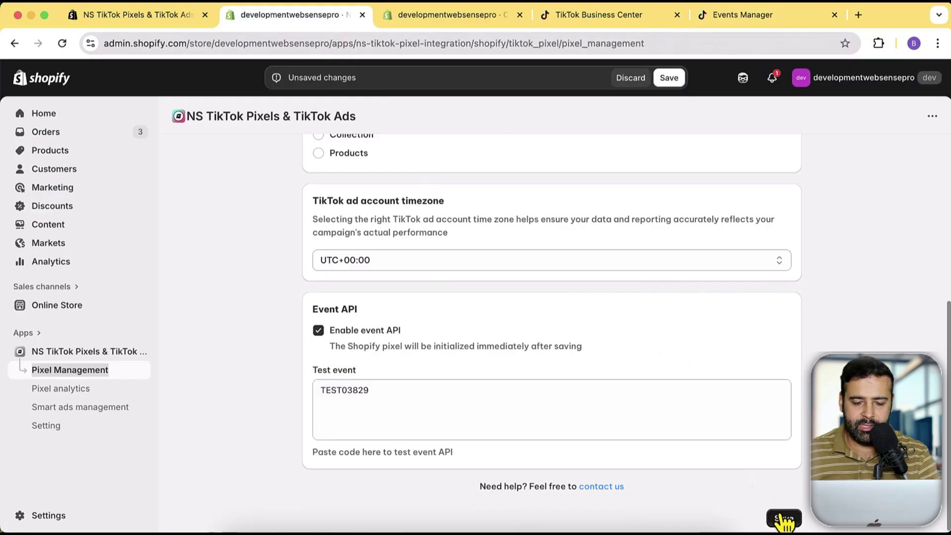
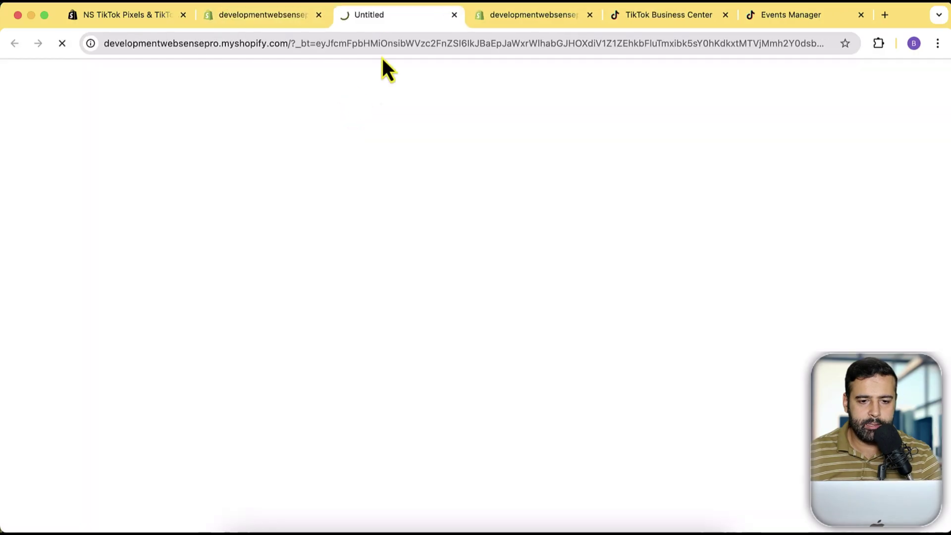
- Put the storefront tab before the Shopify admin tabs and visit the Activewear T-Shirt and Cotton Blend Basic Shorts product pages
left_click_drag(377, 15, 279, 34)
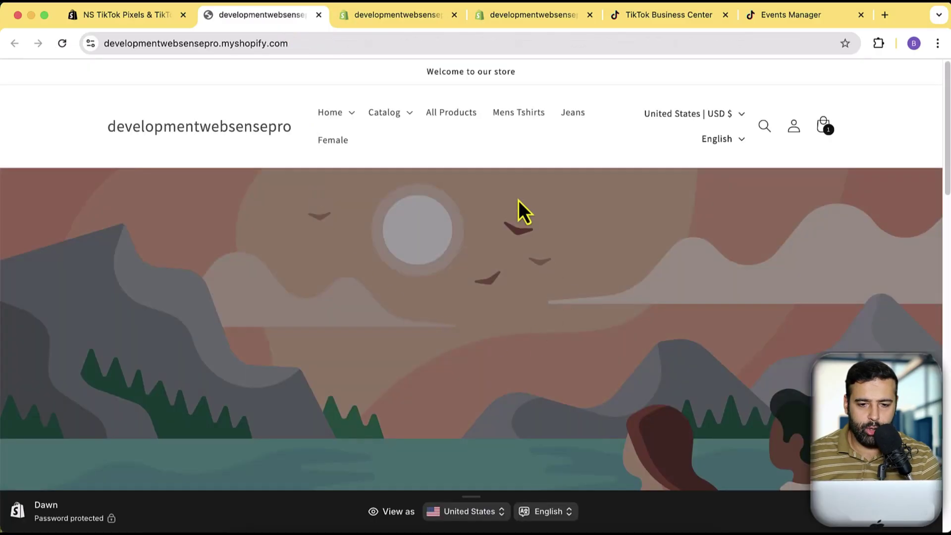
scroll(519, 208, "down", 10)
left_click(515, 270)
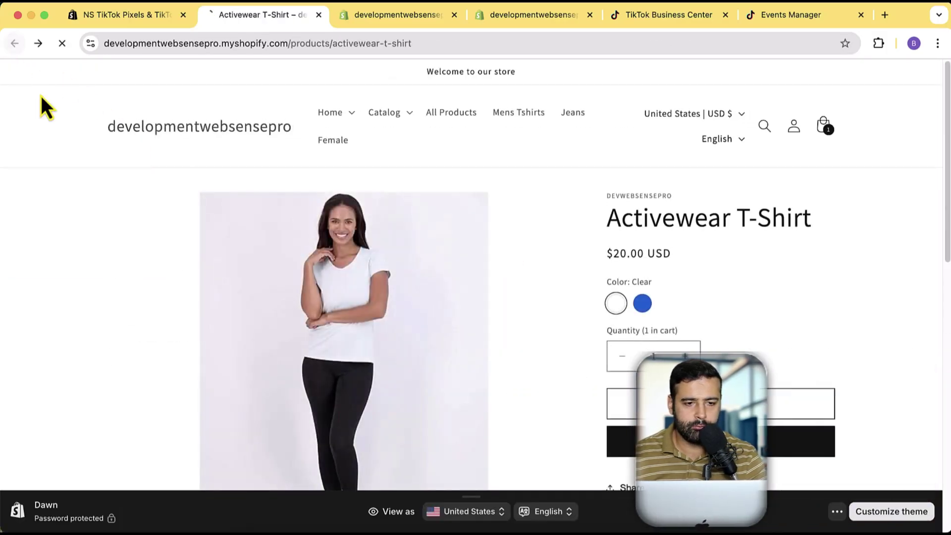
key("super+bracketleft")
scroll(722, 233, "down", 5)
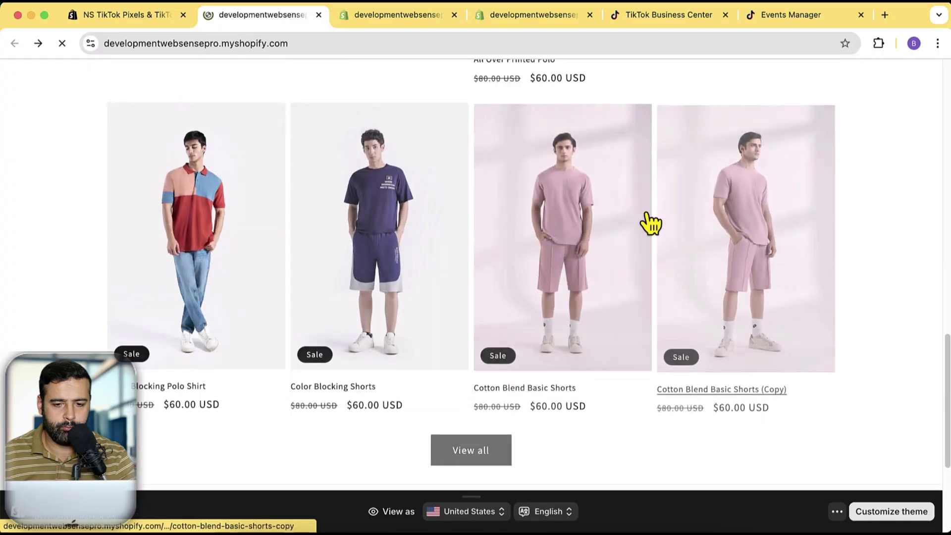
left_click(631, 299)
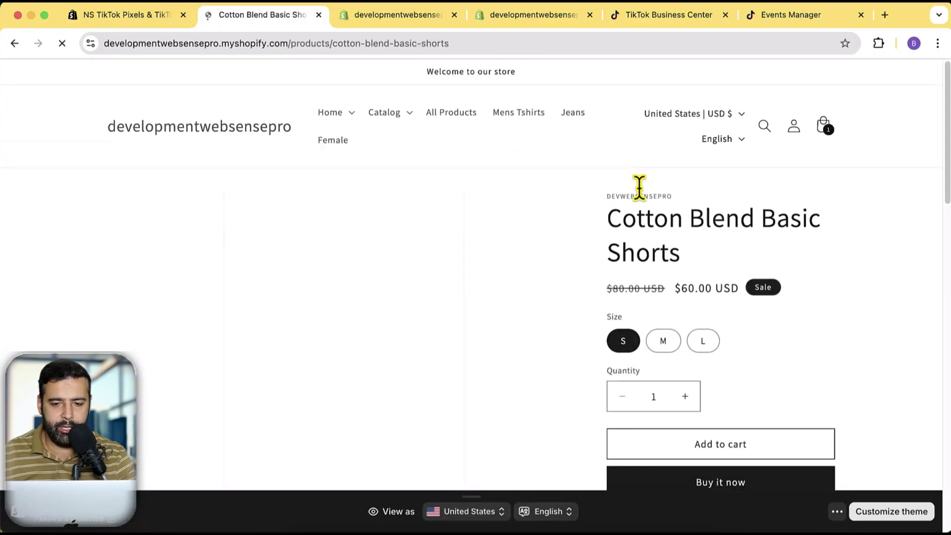
left_click(15, 43)
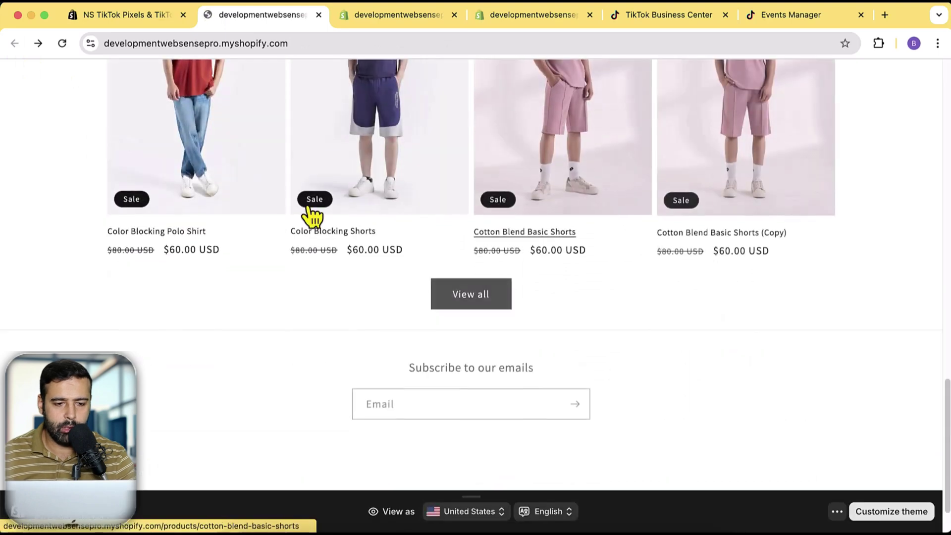
- Open the Color Blocking Polo Shirt product page and start an immediate checkout for size S
left_click(233, 244)
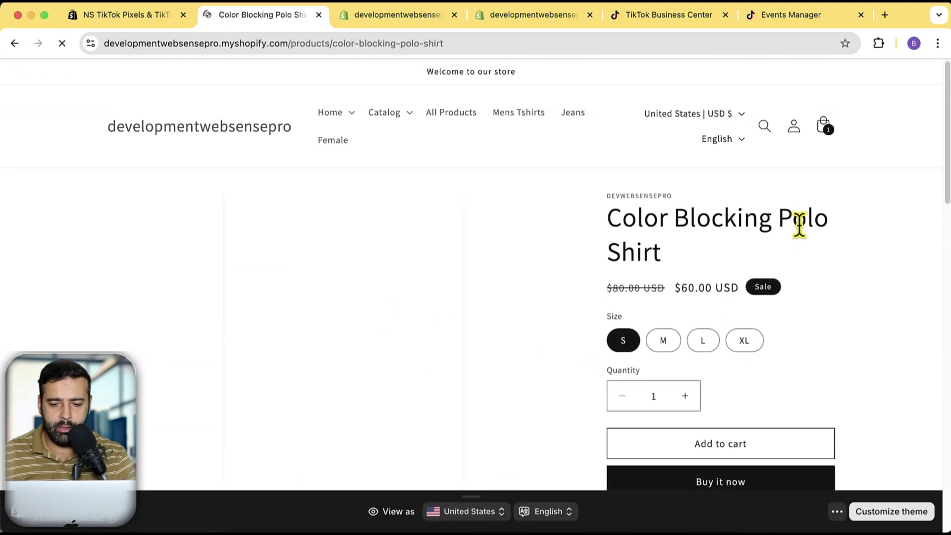
scroll(799, 225, "down", 3)
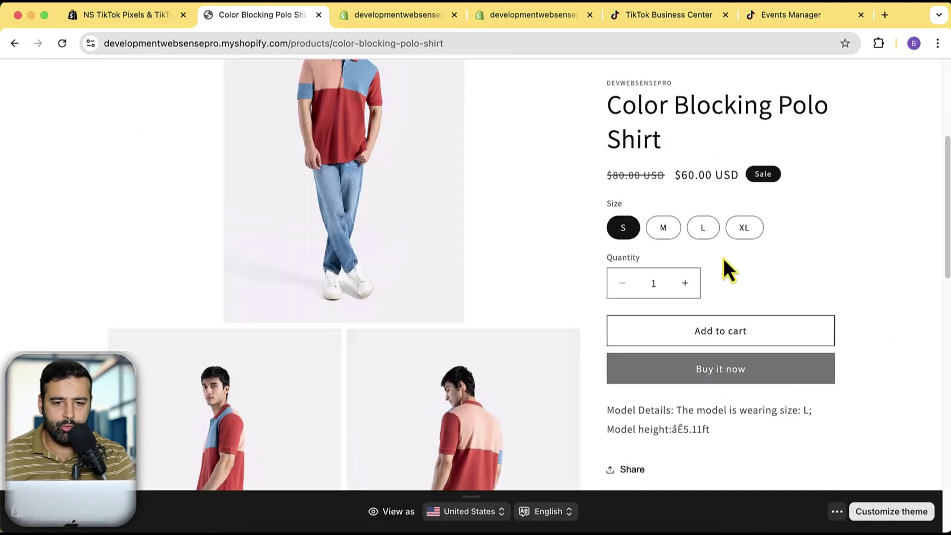
left_click(757, 369)
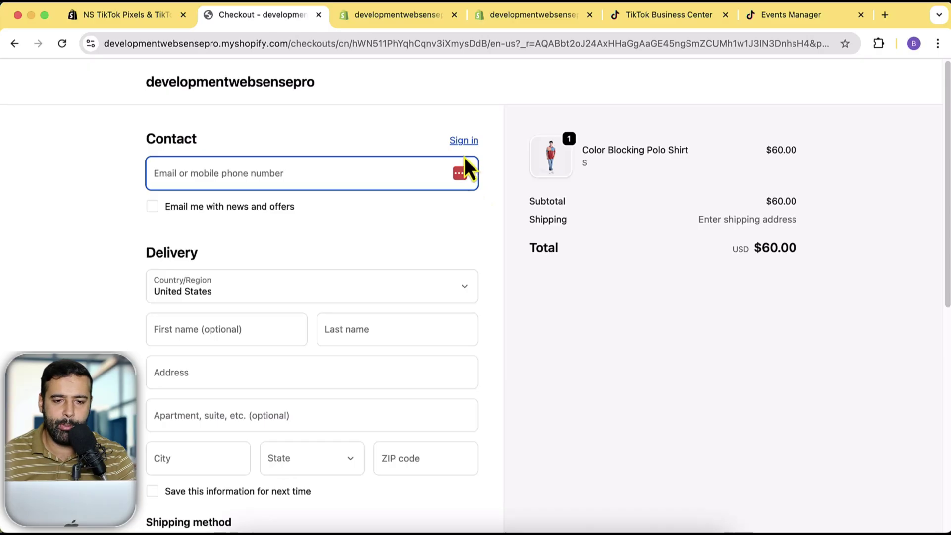
- Switch back to NS TikTok Pixels & TikTok Ads and examine the events recorded for each pixel in Pixel analytics, refreshing the data
left_click(392, 22)
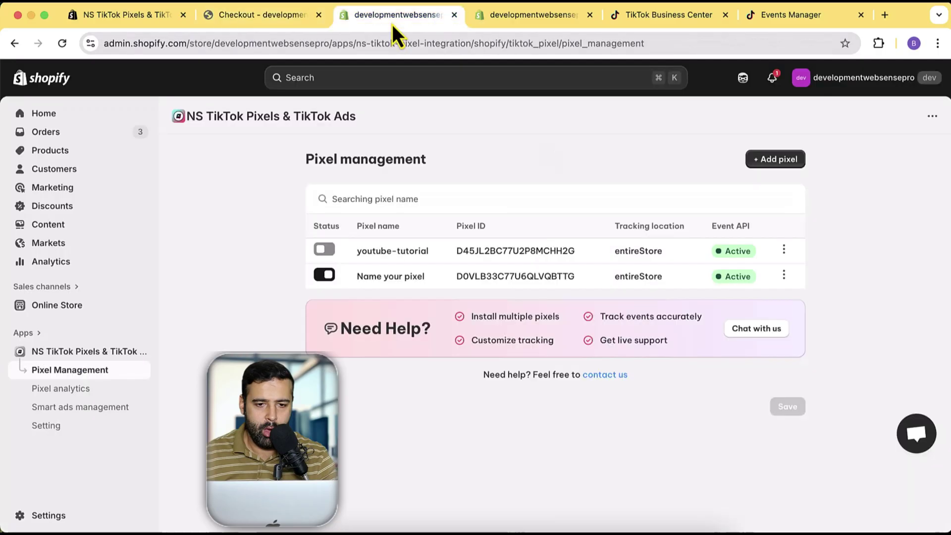
left_click(66, 392)
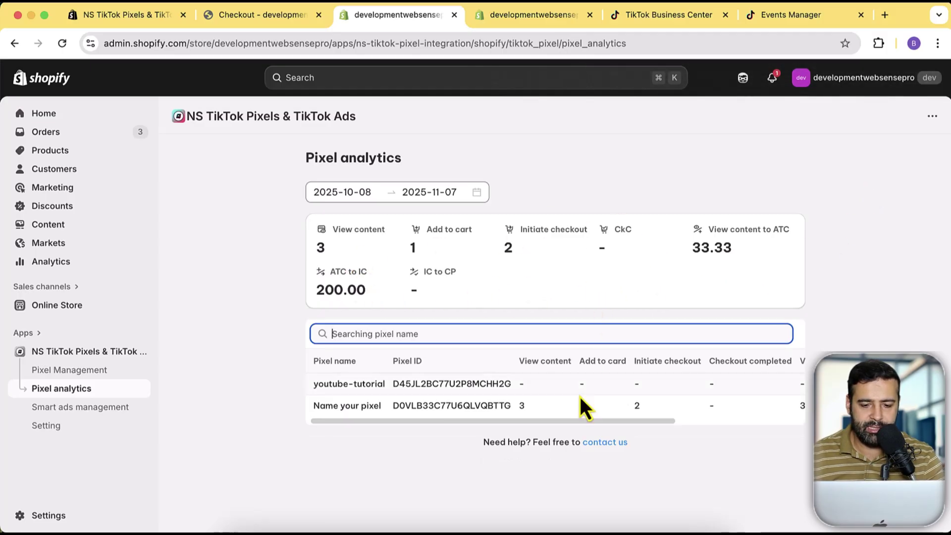
left_click_drag(548, 421, 374, 407)
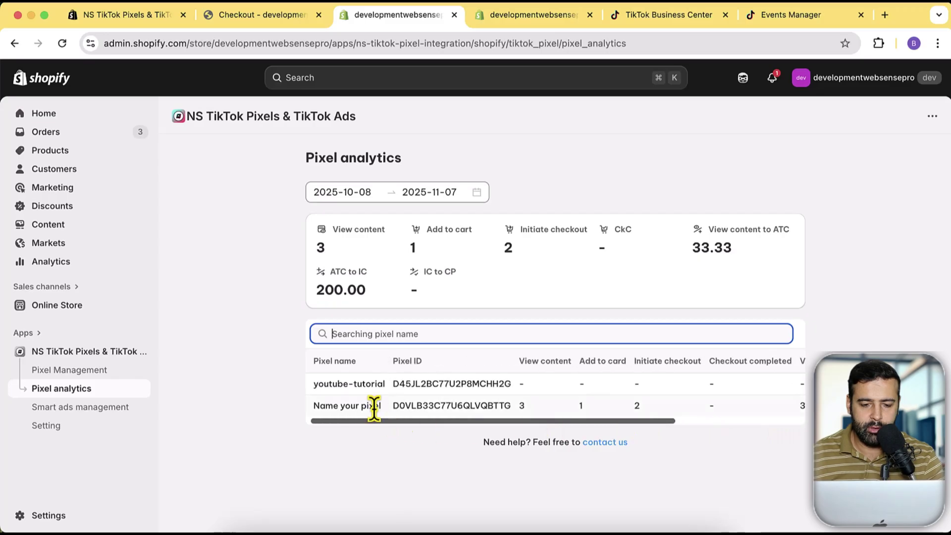
left_click_drag(313, 406, 805, 405)
left_click(875, 328)
key("super+r")
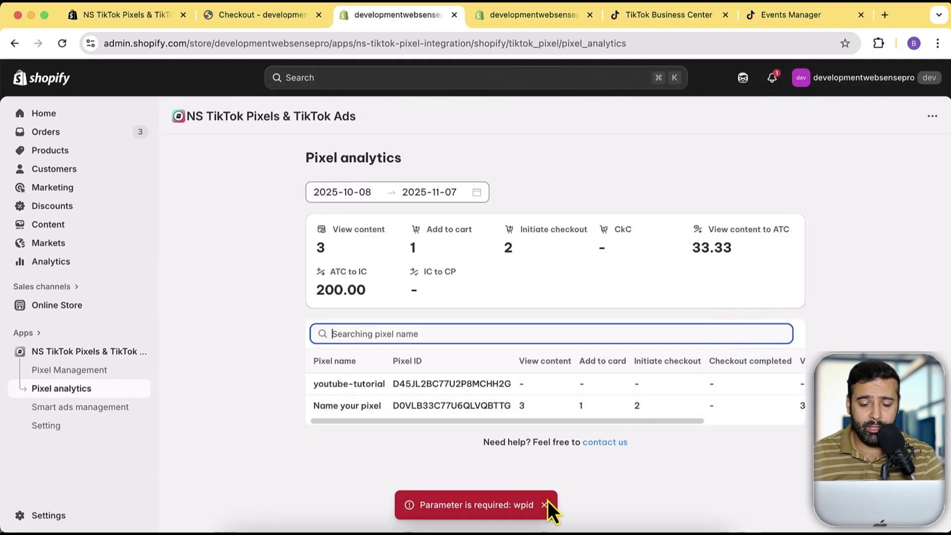
left_click(544, 510)
left_click_drag(528, 422, 775, 421)
scroll(775, 422, "left", 10)
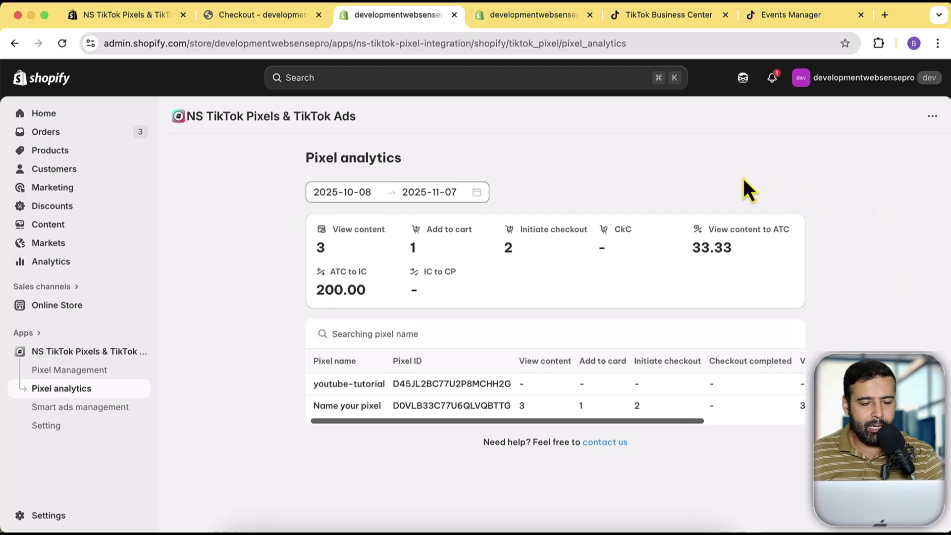
- Start creating a smart ad in Smart ads management and name the campaign "Test campaign"
left_click(94, 411)
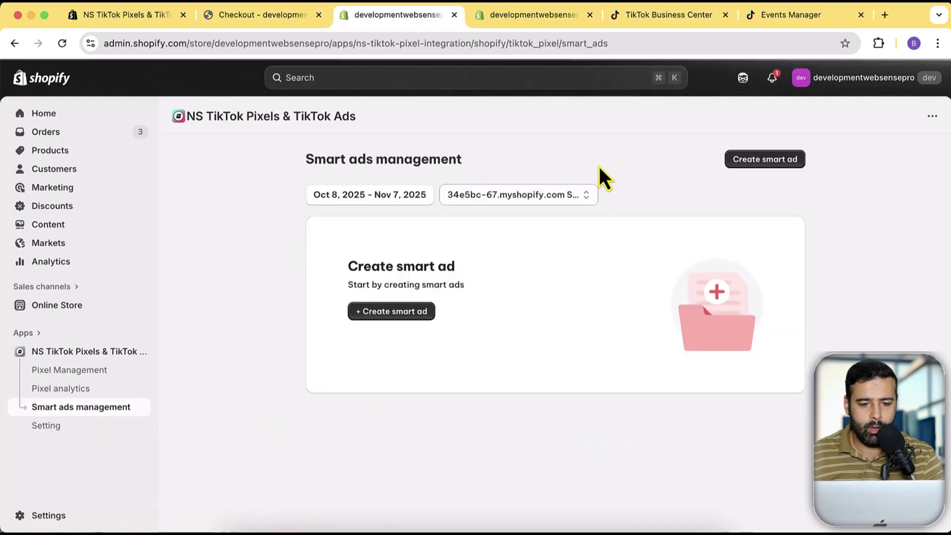
left_click(421, 317)
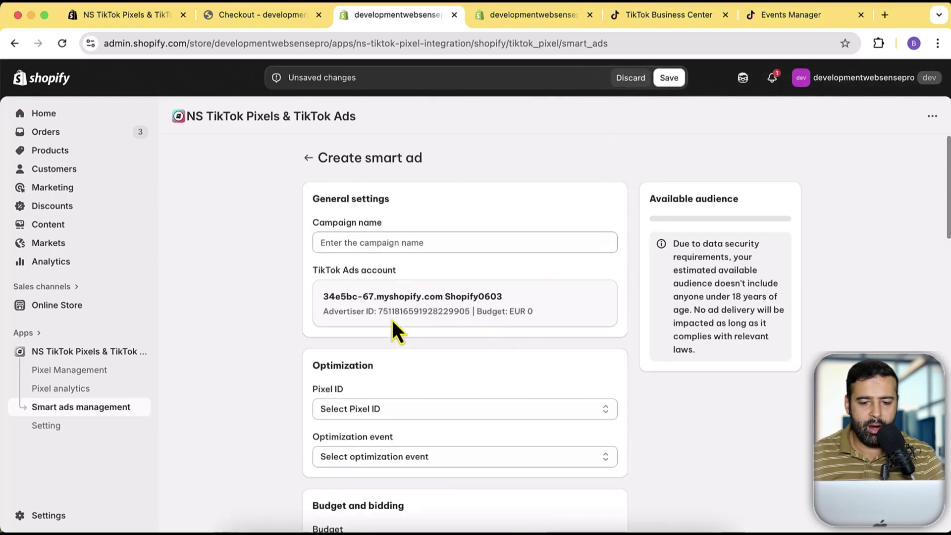
left_click_drag(535, 317, 387, 274)
left_click(427, 238)
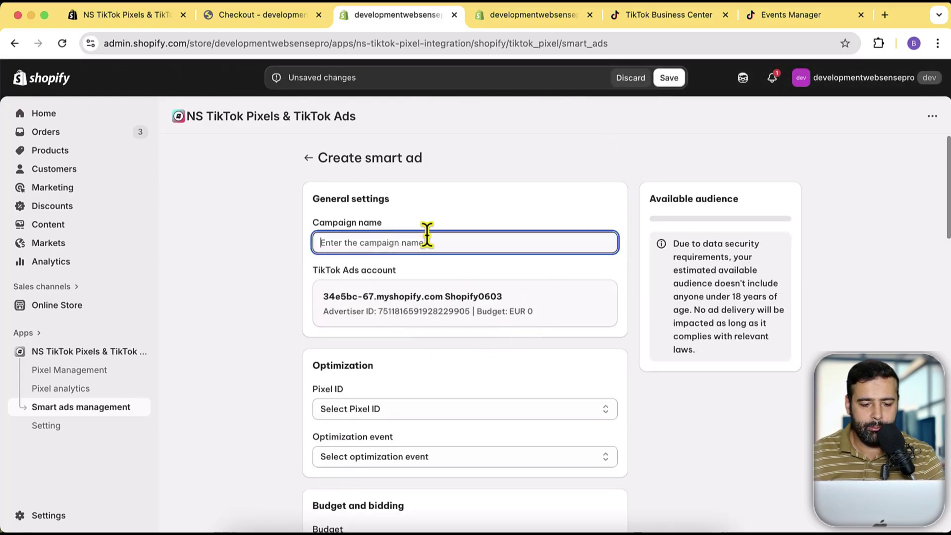
type("Test campaign")
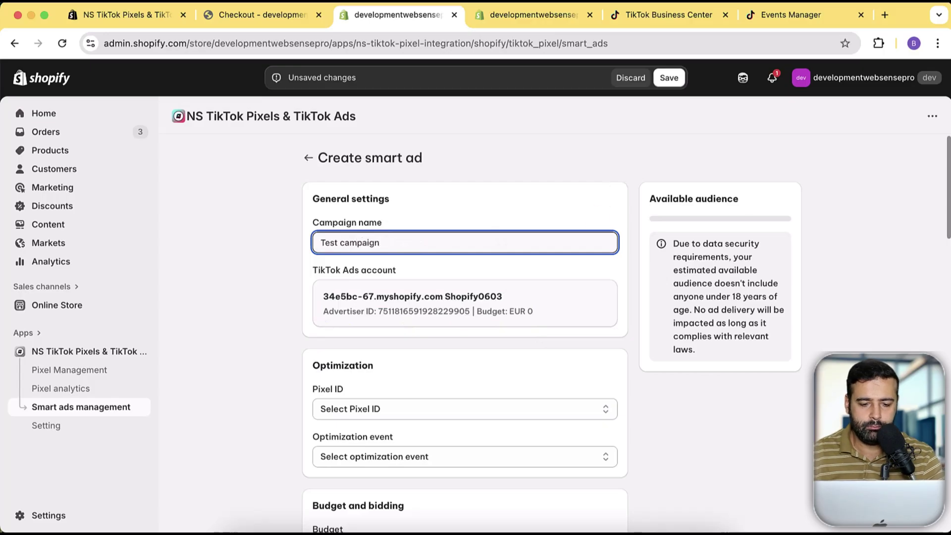
scroll(579, 302, "down", 3)
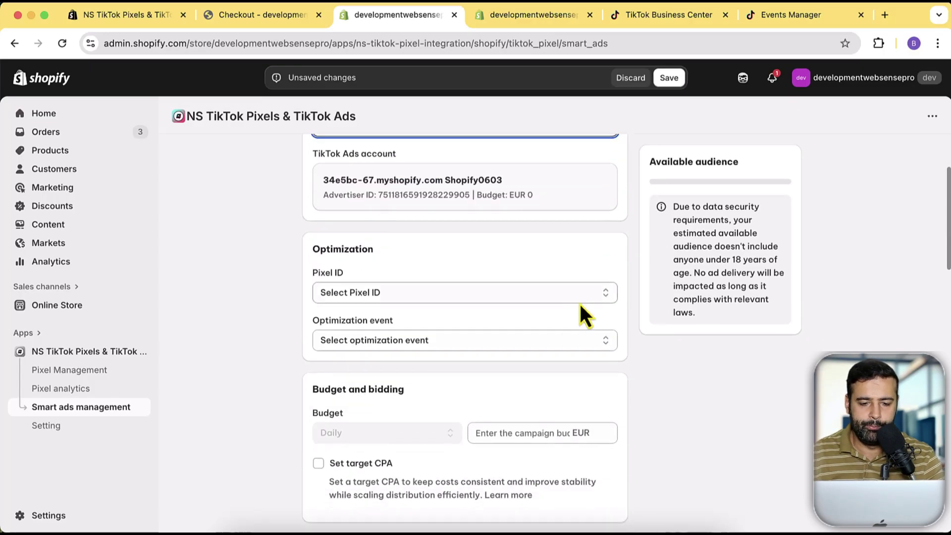
left_click(488, 296)
left_click(413, 308)
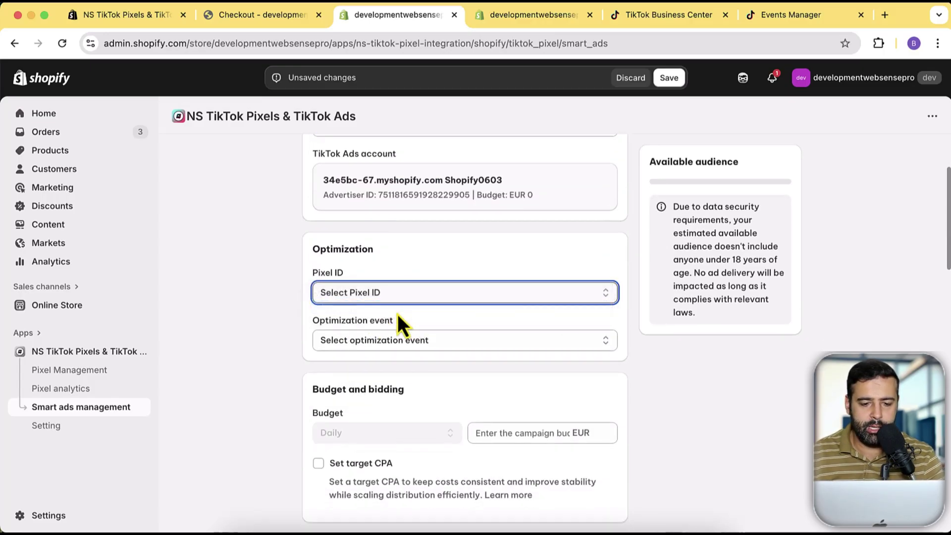
scroll(587, 213, "down", 1)
left_click(437, 320)
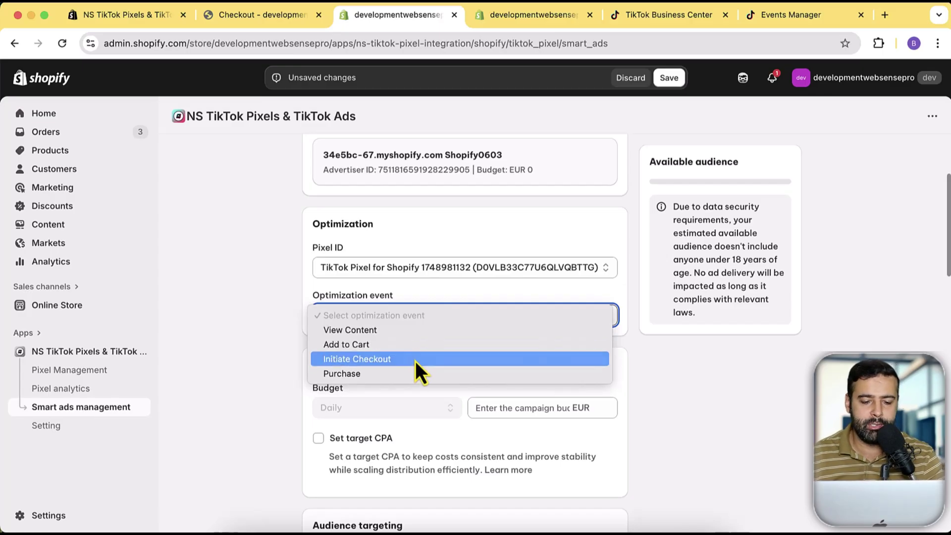
left_click(409, 374)
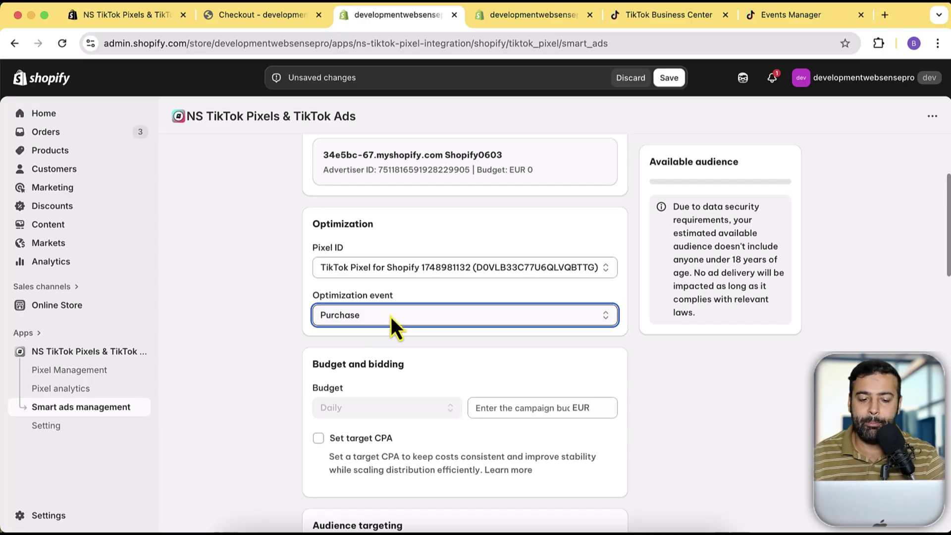
left_click(642, 228)
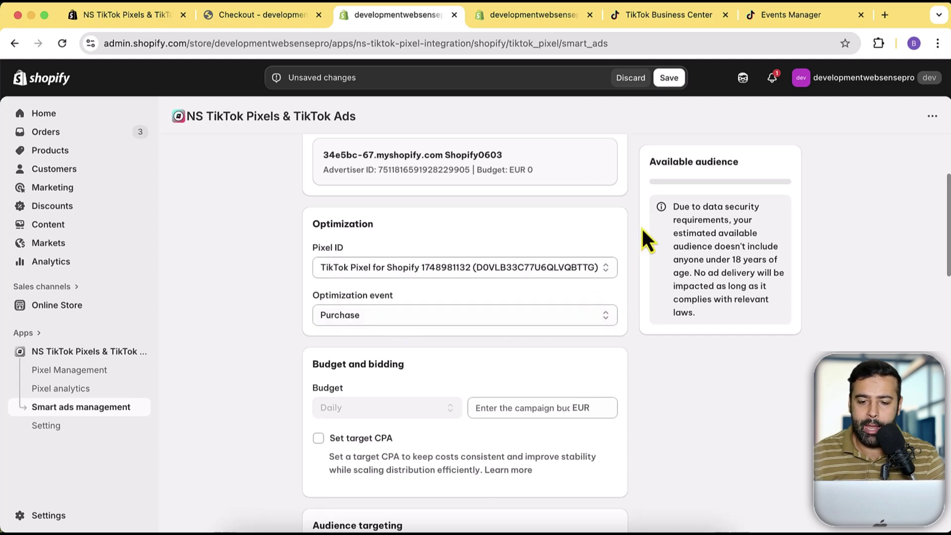
- Try to set the campaign's daily budget to 10 EUR
scroll(636, 220, "down", 2)
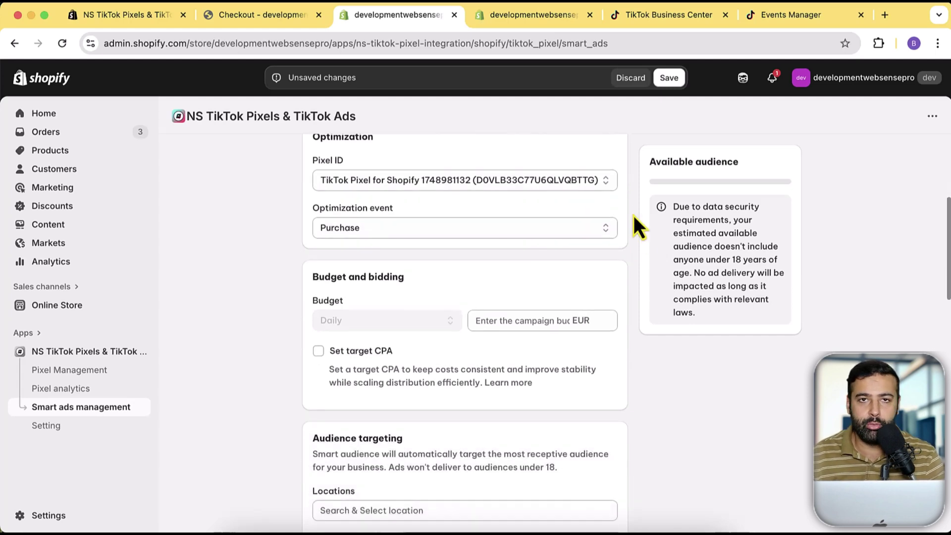
scroll(635, 225, "down", 1)
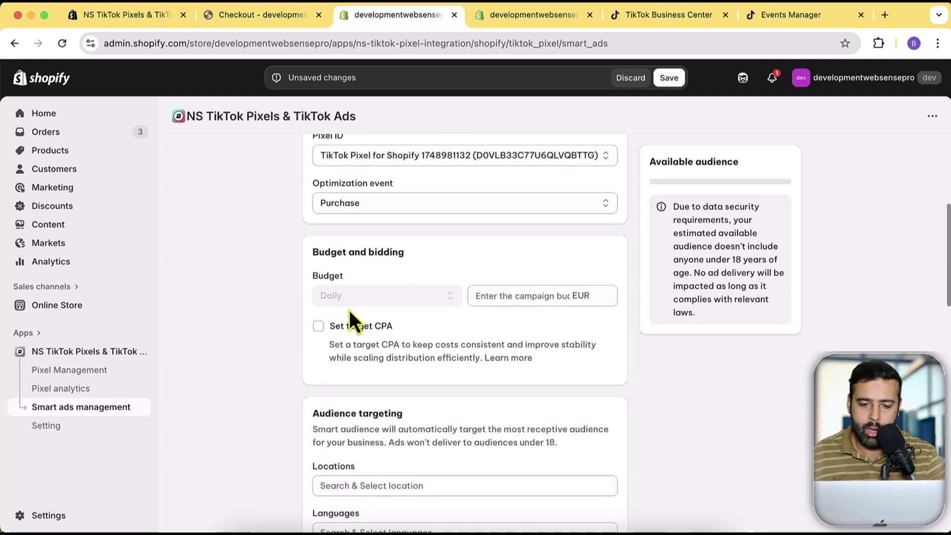
left_click(543, 297)
type("10")
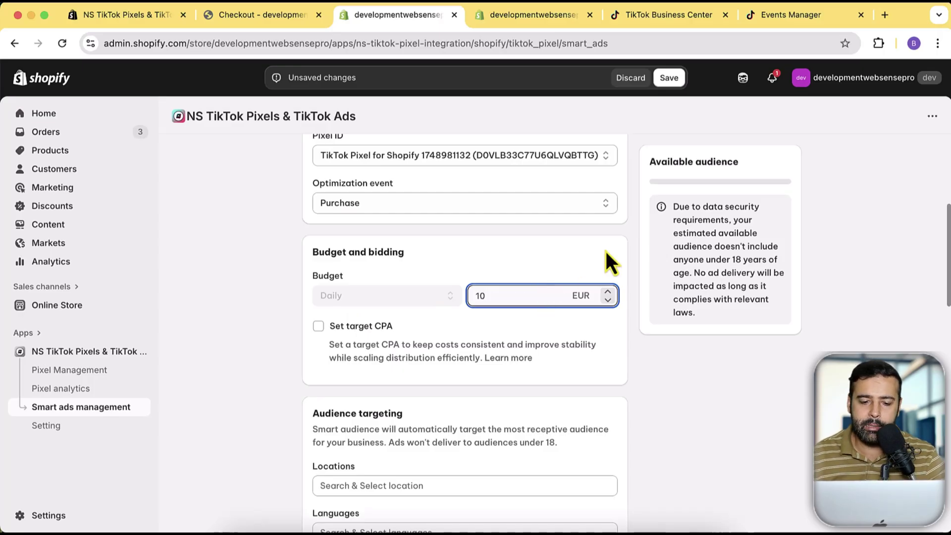
left_click(623, 309)
- Set the campaign's daily budget to 20 EUR
scroll(589, 322, "down", 2)
left_click_drag(531, 191, 466, 195)
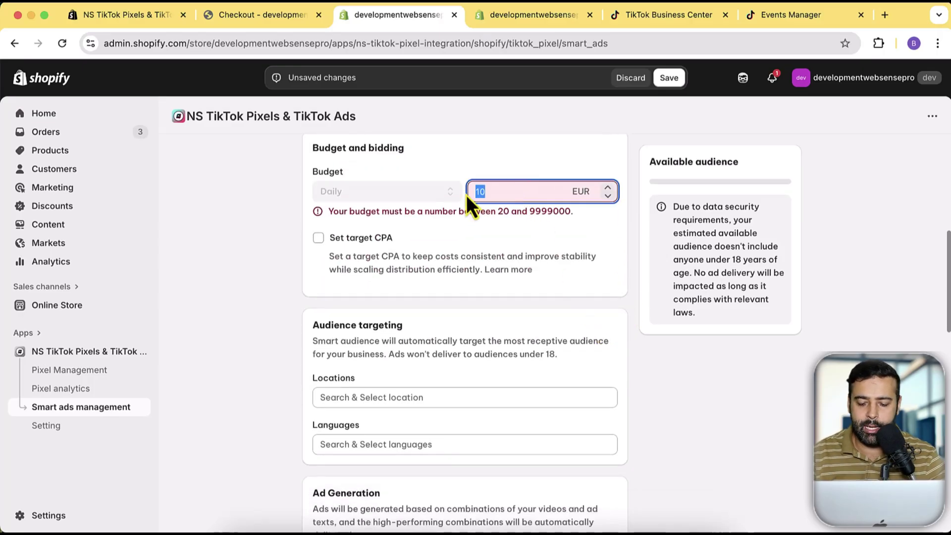
type("20")
left_click(593, 236)
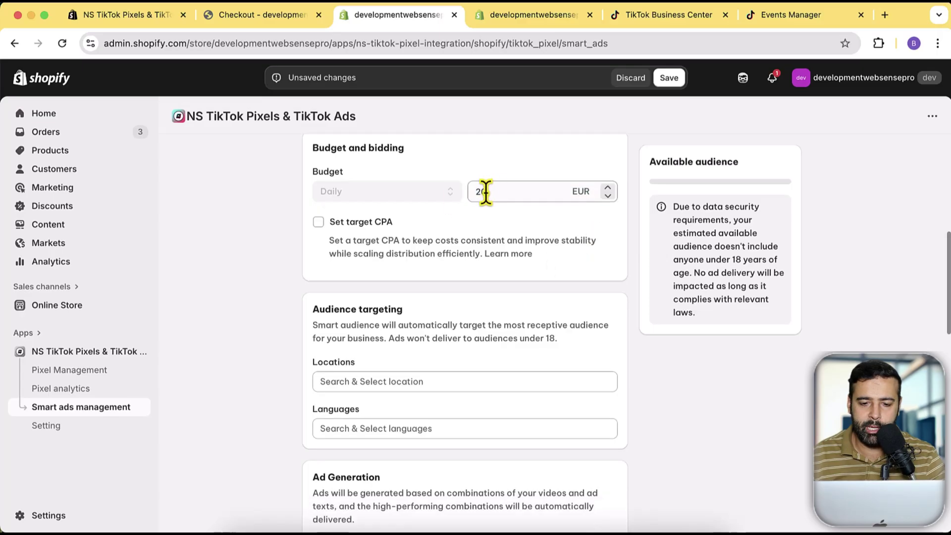
- Enable the target CPA option under Budget and bidding and set the target CPA to 20 EUR
left_click(341, 231)
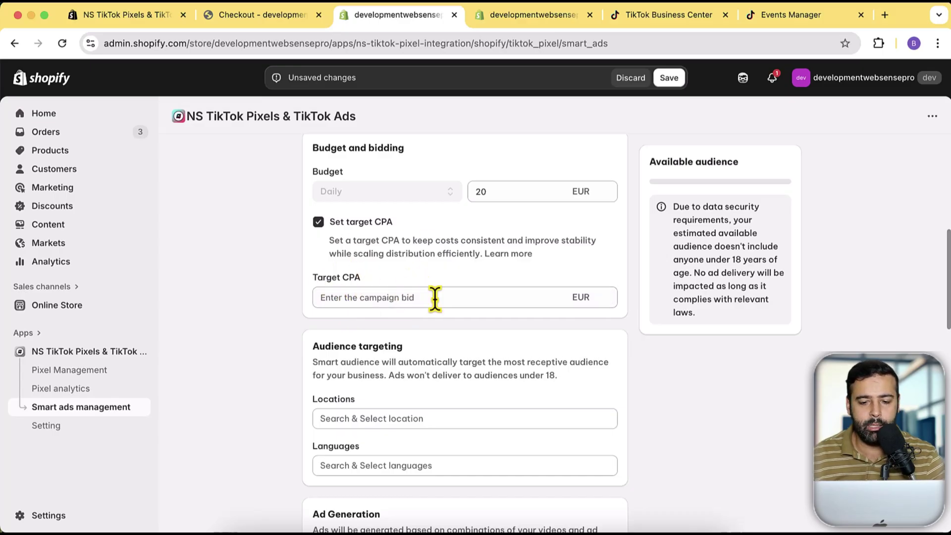
left_click(377, 295)
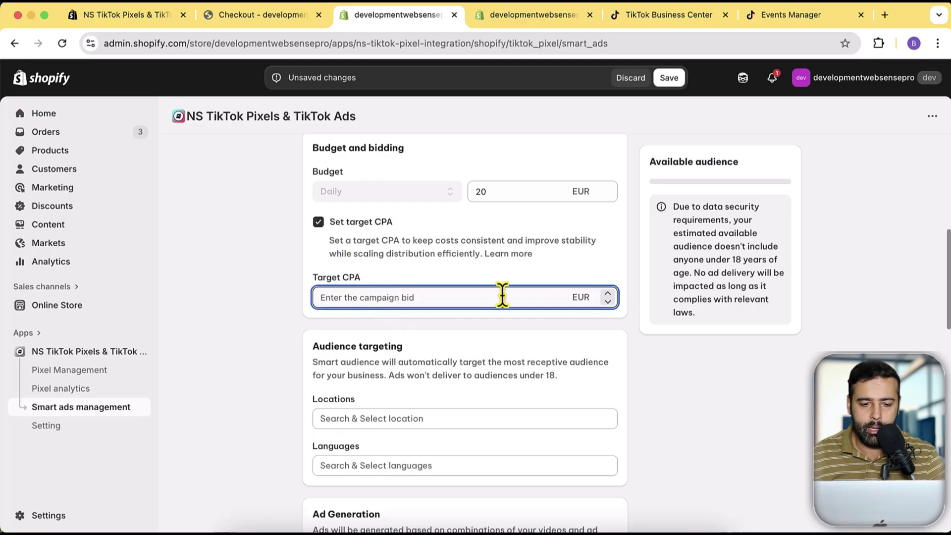
type("20")
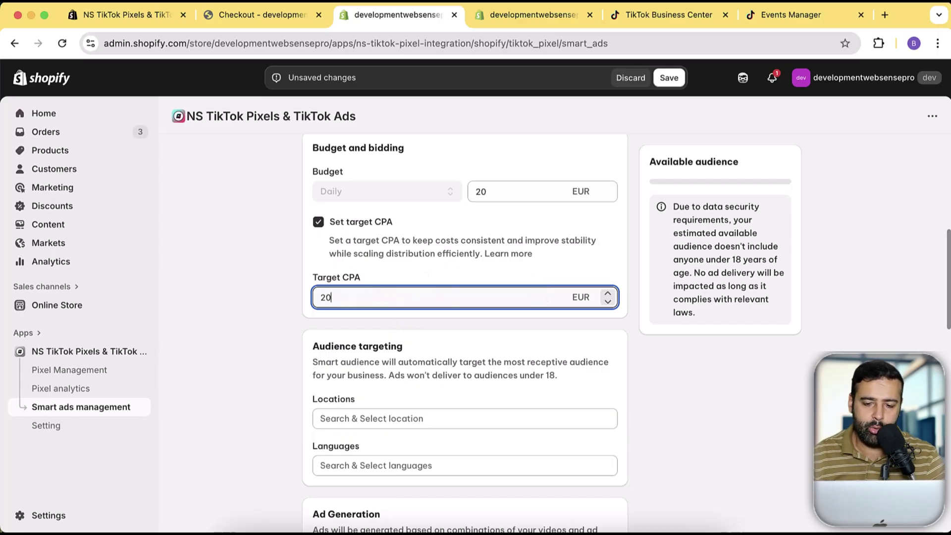
scroll(632, 248, "down", 3)
scroll(605, 266, "up", 3)
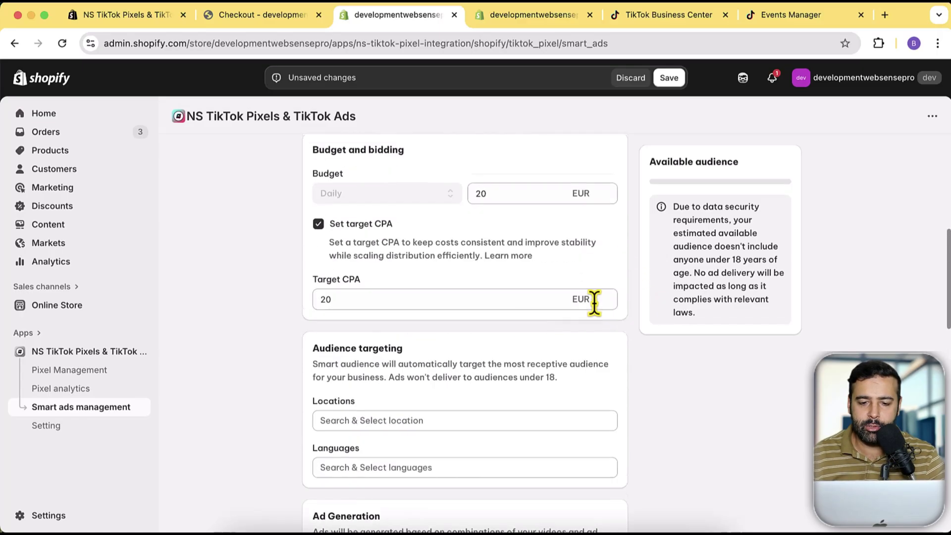
left_click(463, 271)
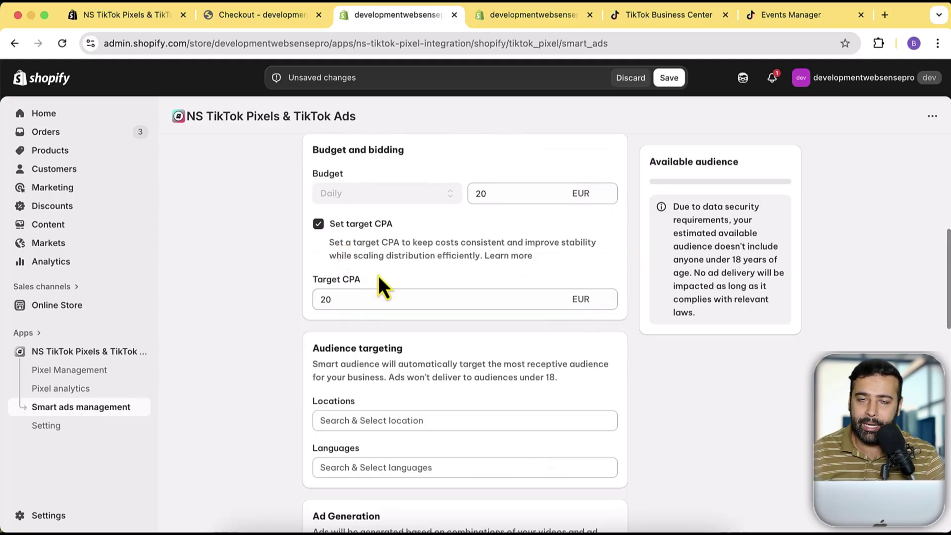
- Try to find a target location by searching for "united s", and clear the search text
scroll(422, 341, "down", 3)
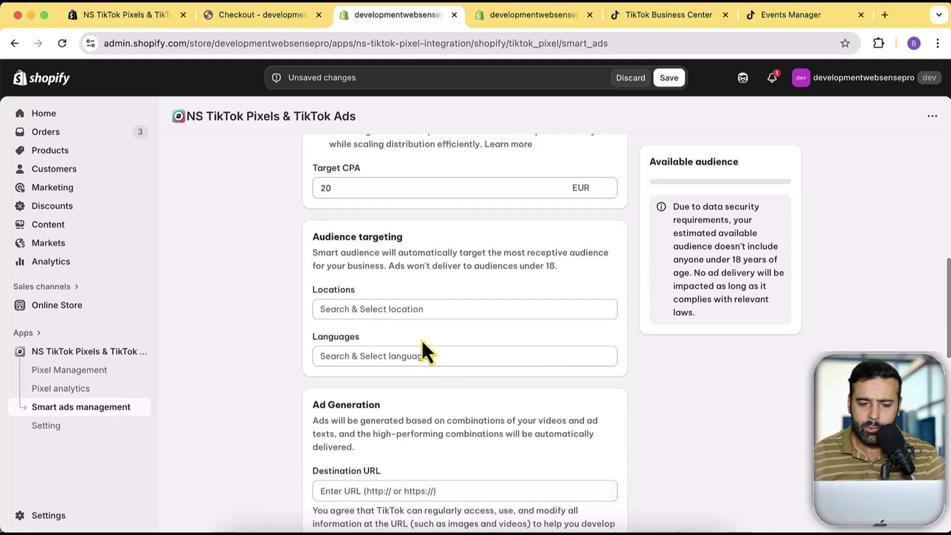
left_click(395, 309)
type("unite")
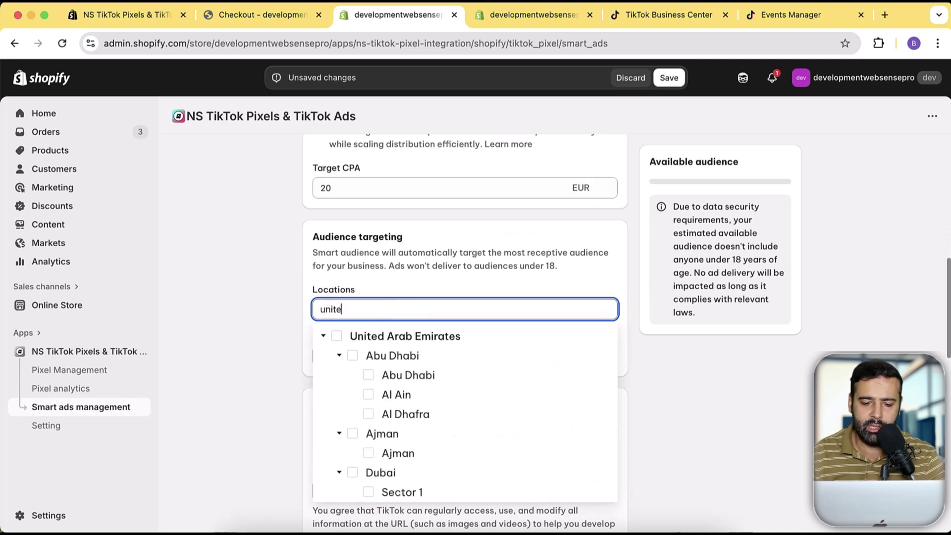
scroll(563, 384, "down", 4)
type("s")
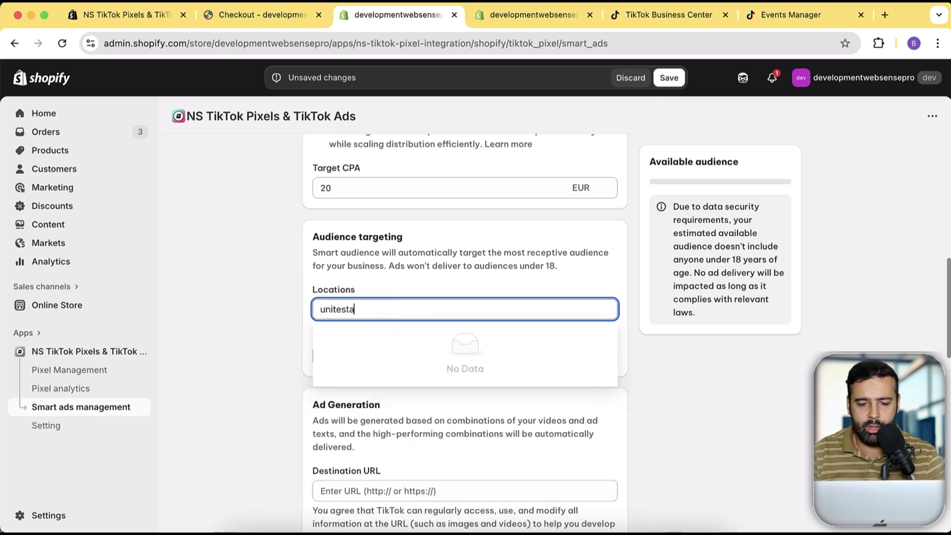
key("BackSpace")
type("d s")
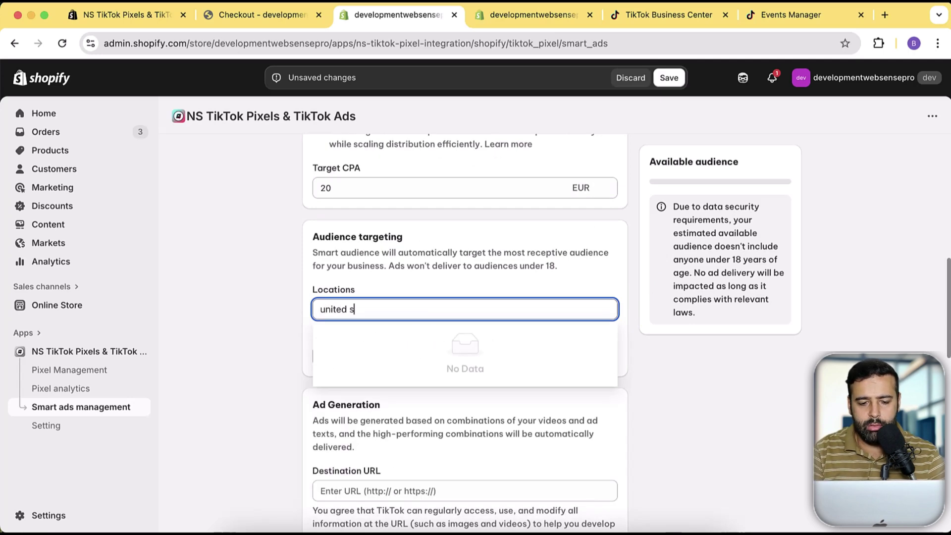
key("BackSpace")
key("BackSpace")
key("BackSpace")
key("BackSpace")
key("BackSpace")
key("BackSpace")
key("BackSpace")
key("BackSpace")
- Search the target locations for "unite" and select the whole United Arab Emirates
type("unite")
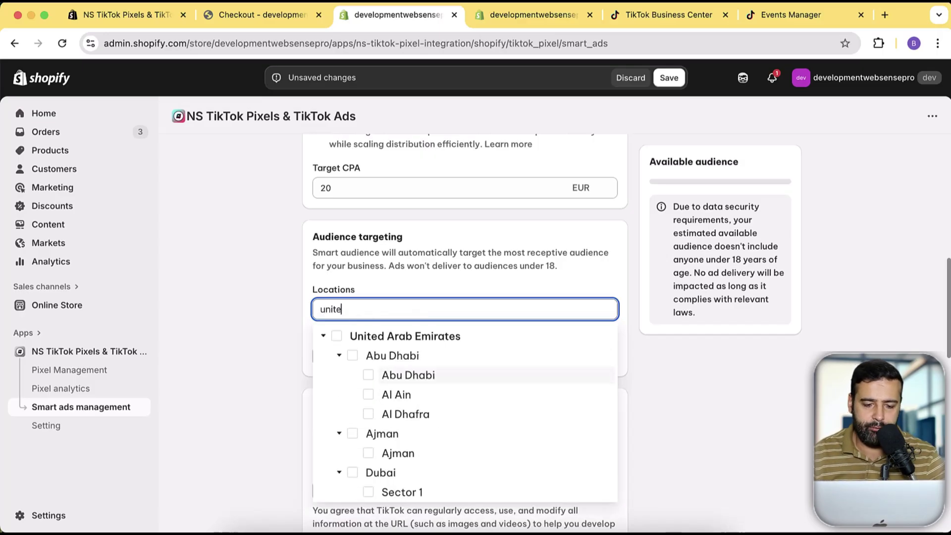
scroll(542, 379, "down", 10)
scroll(340, 367, "up", 7)
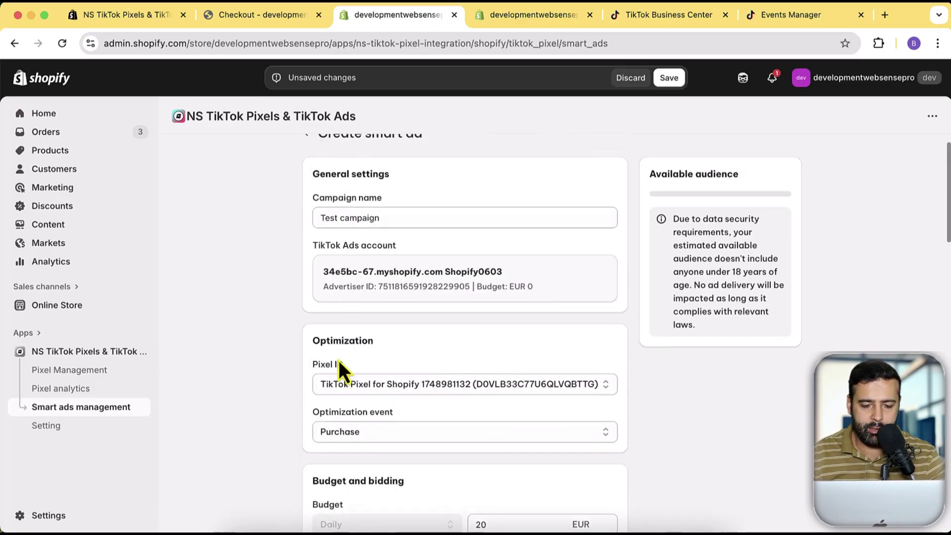
scroll(594, 366, "down", 3)
scroll(595, 367, "down", 5)
left_click(336, 318)
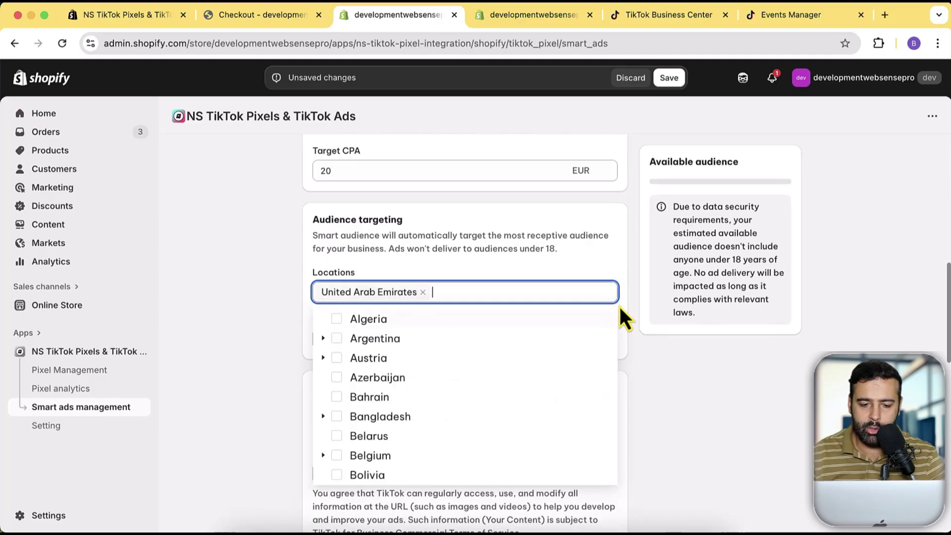
left_click(620, 305)
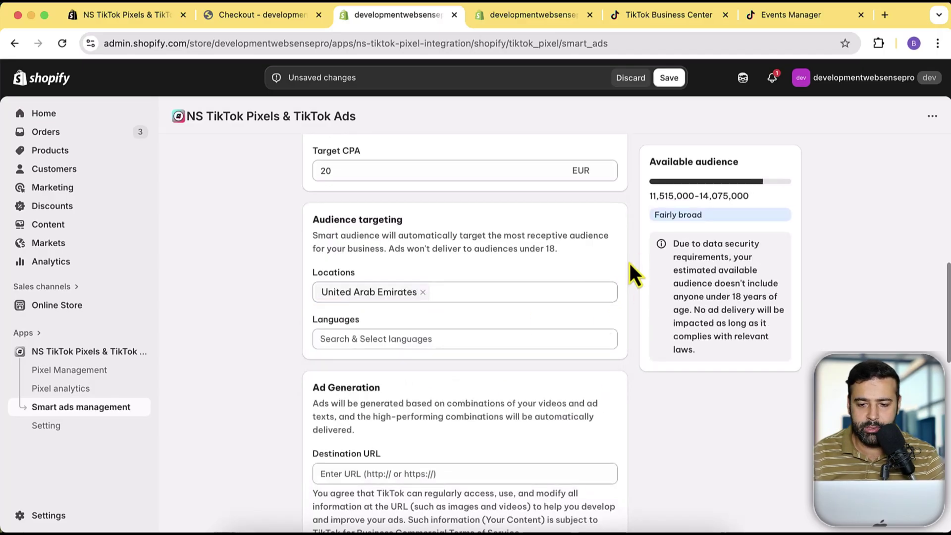
- Set the audience language to English
scroll(623, 238, "down", 3)
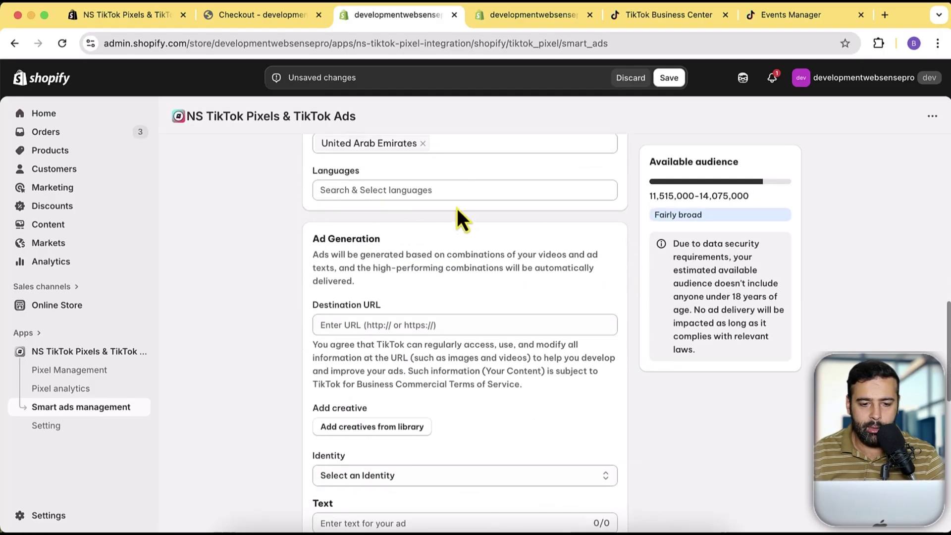
left_click(463, 190)
type("eng")
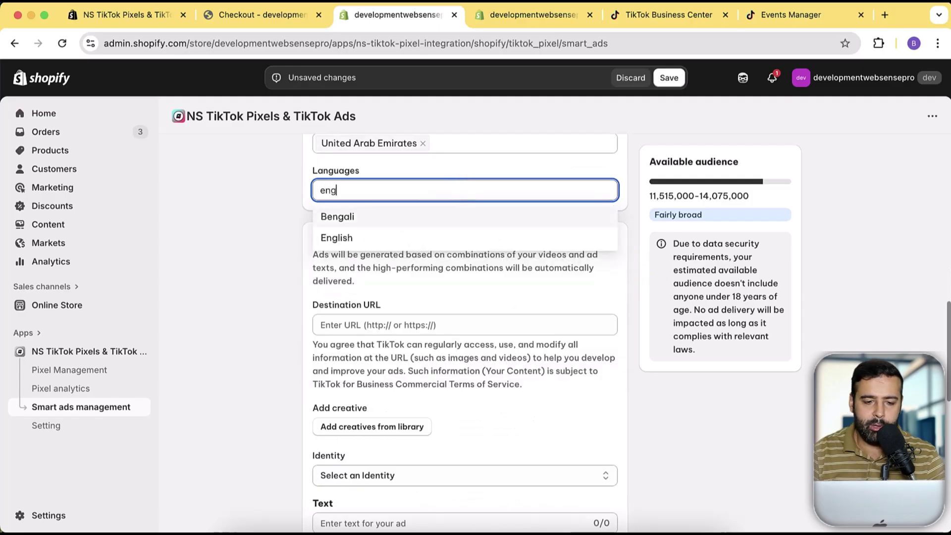
left_click(431, 237)
scroll(641, 252, "down", 1)
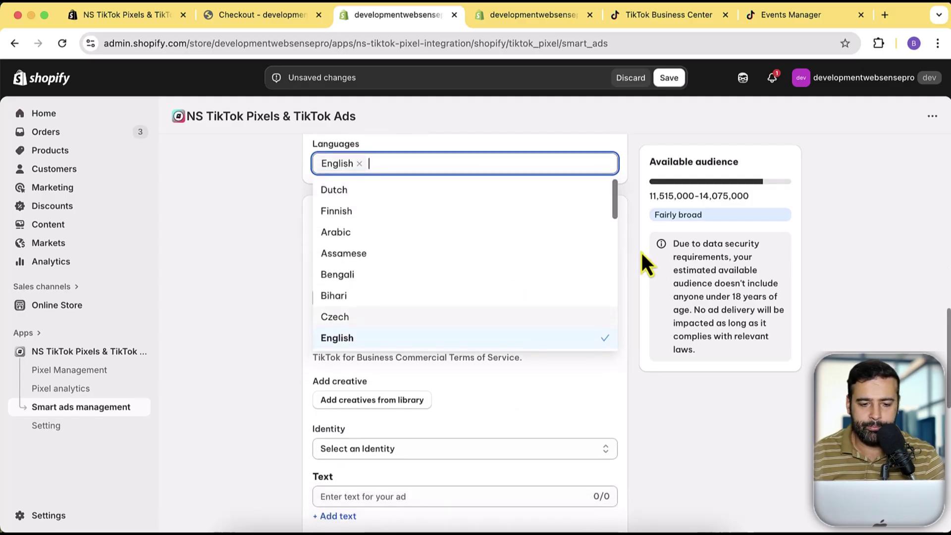
left_click(641, 253)
- Set the ad's destination URL to the address of the Color Blocking Polo Shirt product page, copied from the storefront
left_click(426, 298)
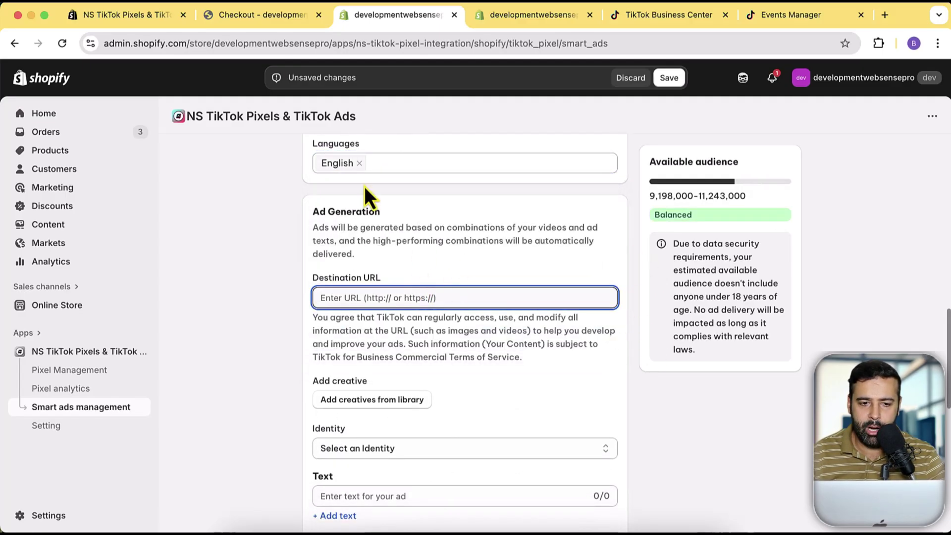
left_click(275, 16)
left_click(568, 160)
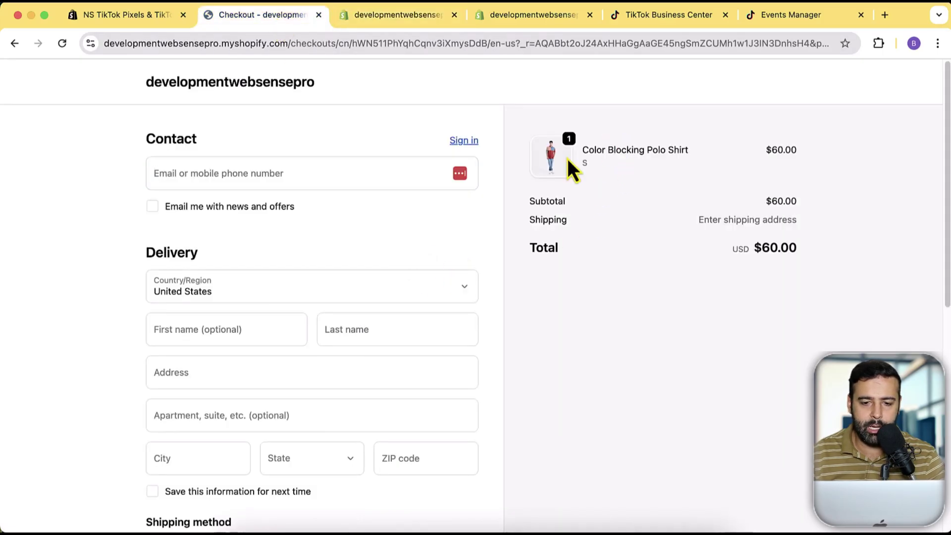
left_click(268, 98)
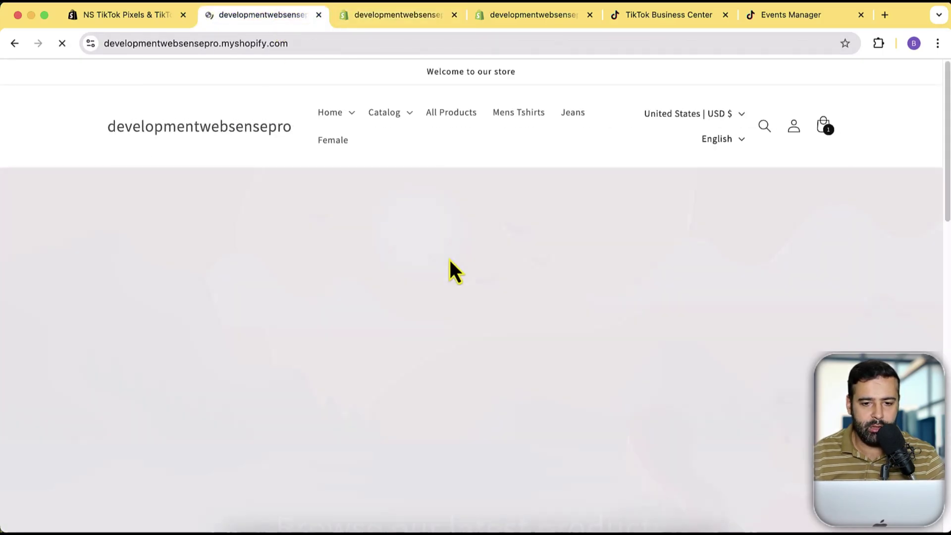
scroll(837, 228, "down", 10)
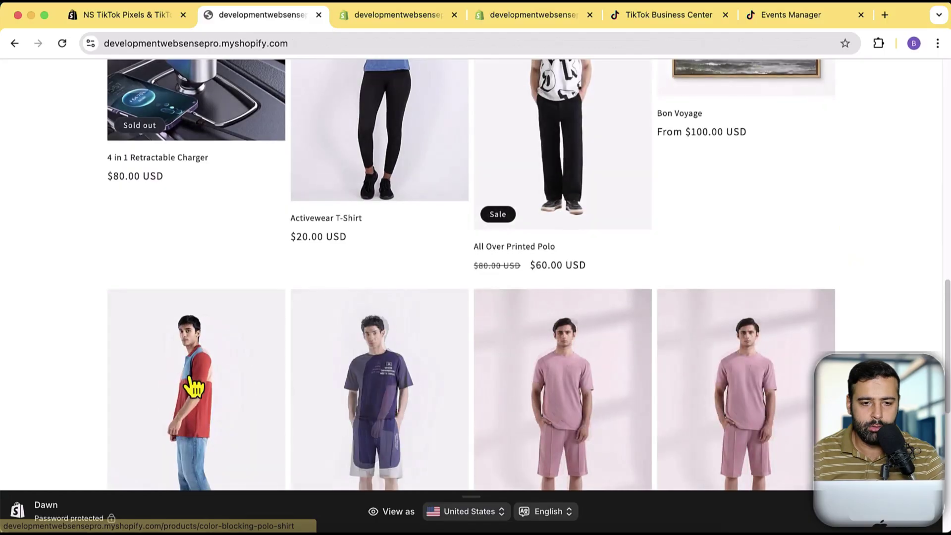
left_click(358, 198)
left_click(331, 45)
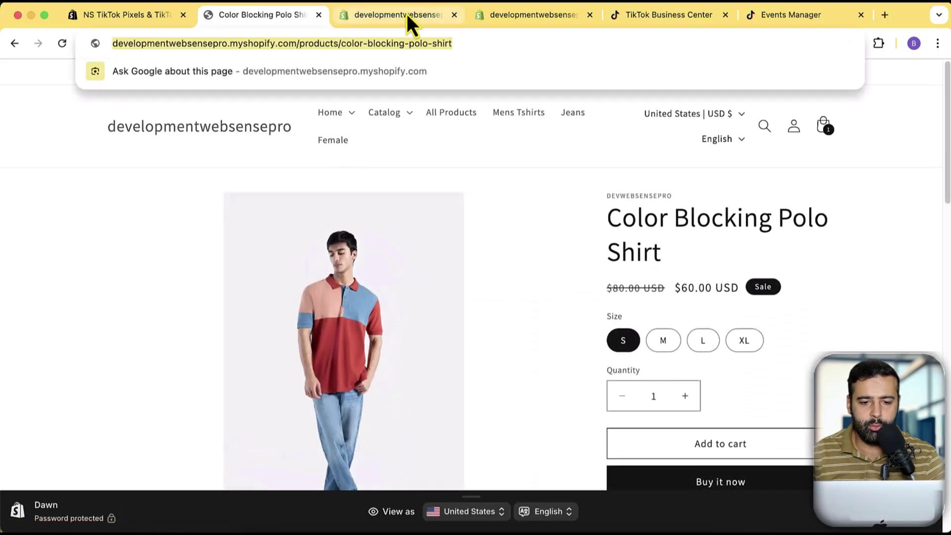
left_click(406, 14)
key("ctrl+v")
- Look into the creative library without adding a video, and review the ad's identity, text and preview sections
scroll(631, 248, "down", 3)
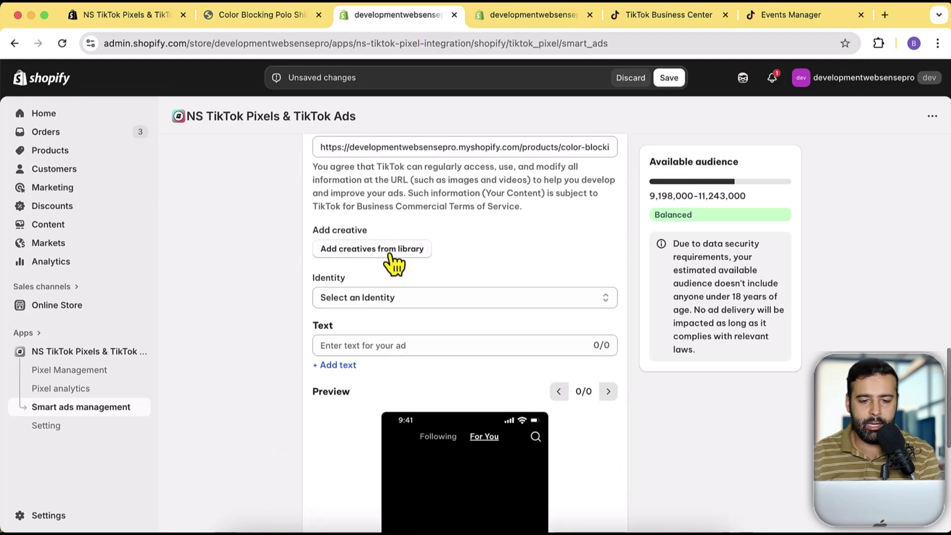
left_click(391, 256)
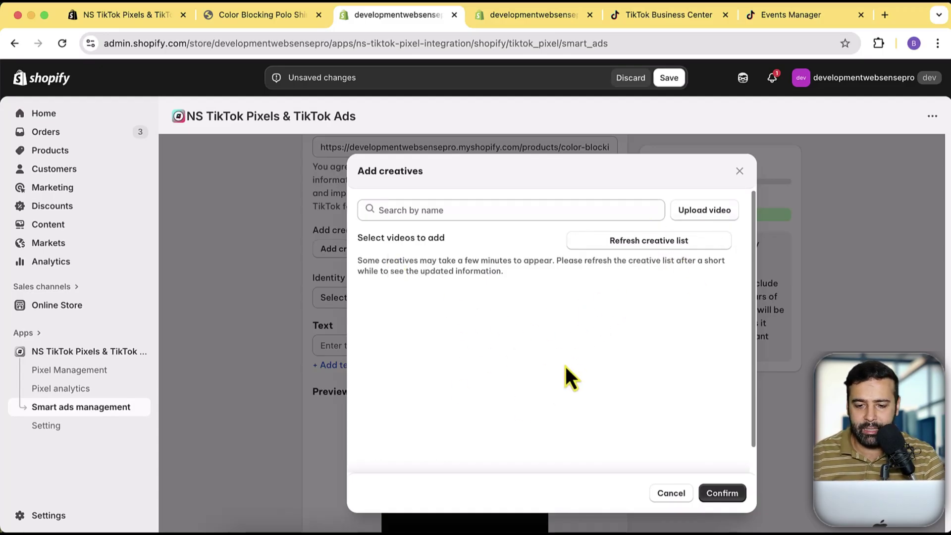
left_click(672, 493)
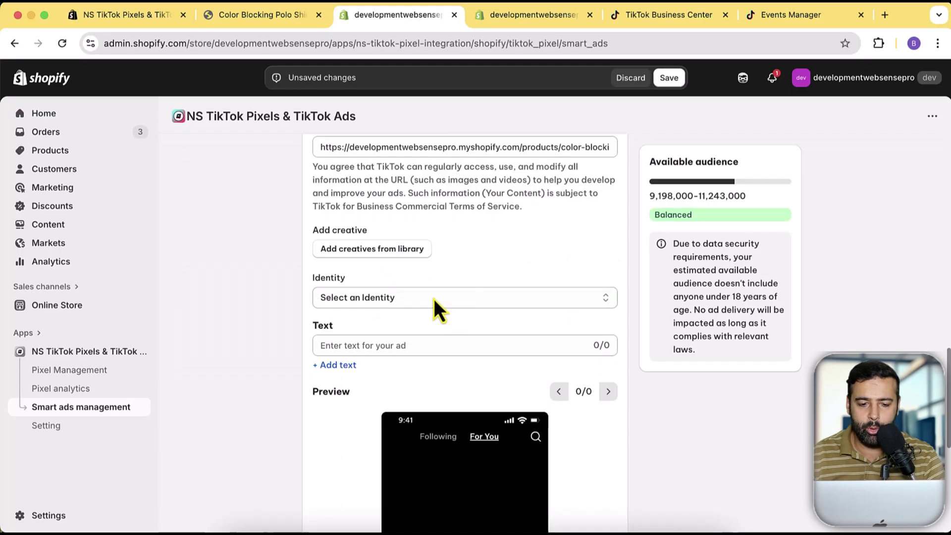
scroll(369, 332, "down", 1)
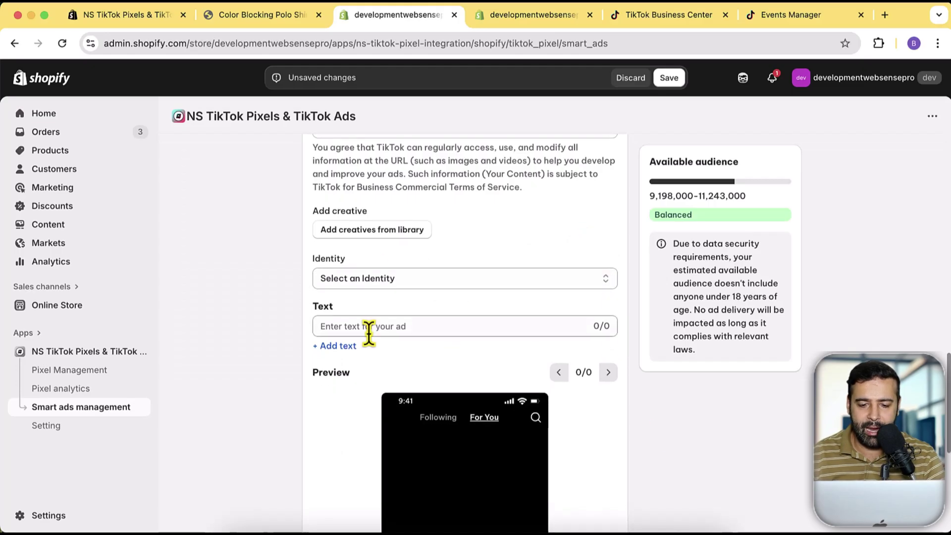
scroll(644, 326, "down", 5)
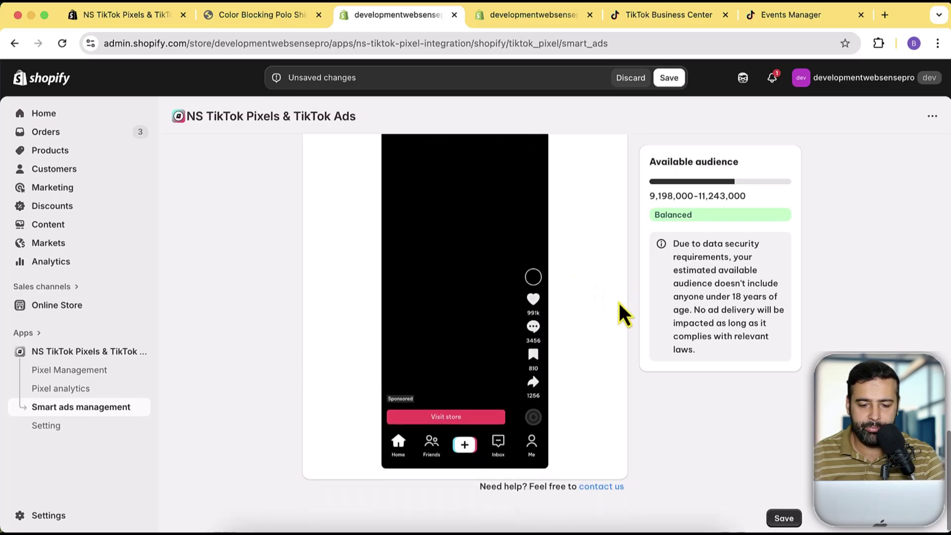
- Add two extra text fields for the ad and remove them again
scroll(619, 307, "up", 5)
left_click(334, 335)
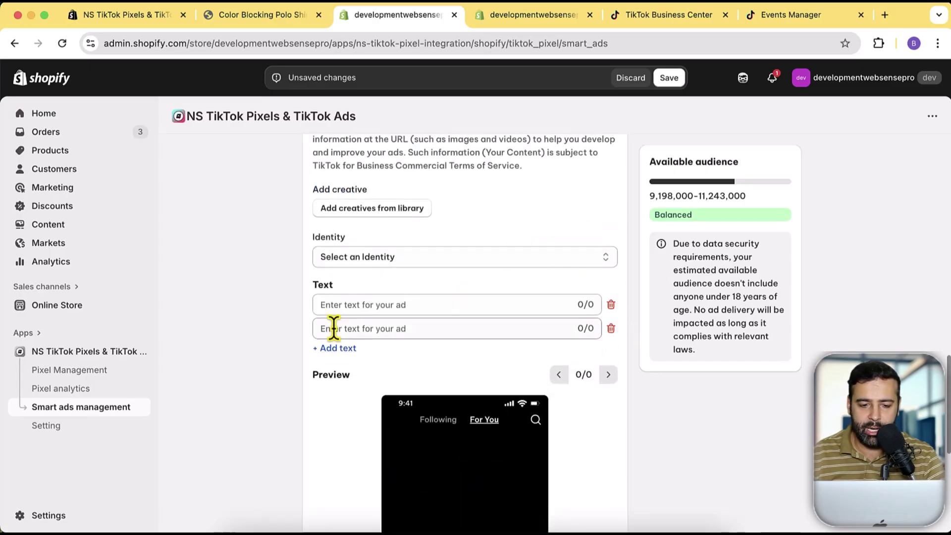
left_click(340, 344)
left_click(365, 348)
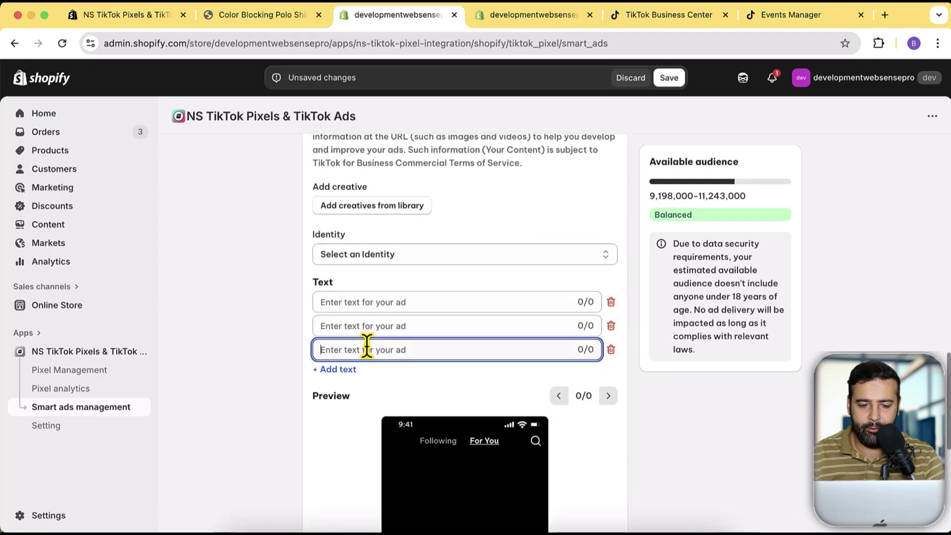
left_click(365, 302)
left_click(628, 282)
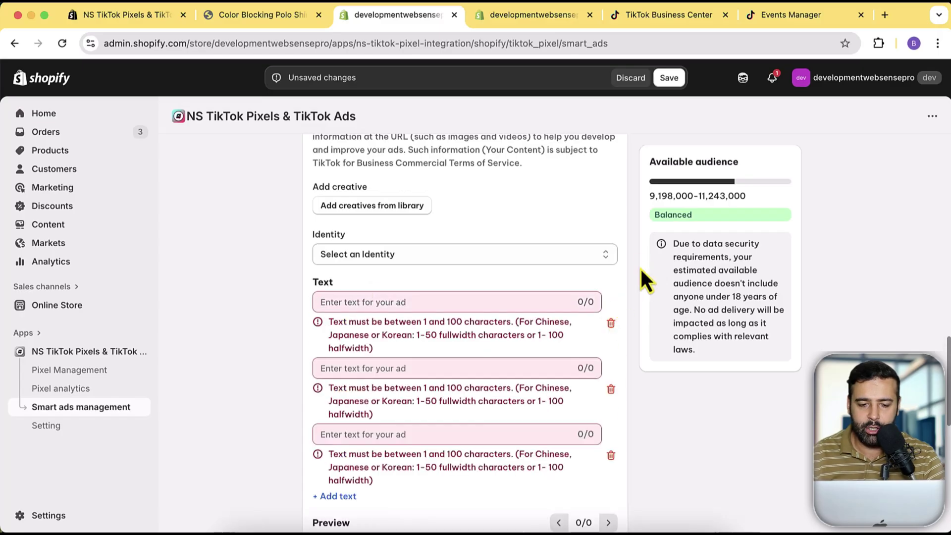
scroll(640, 278, "down", 1)
left_click(611, 296)
left_click(611, 297)
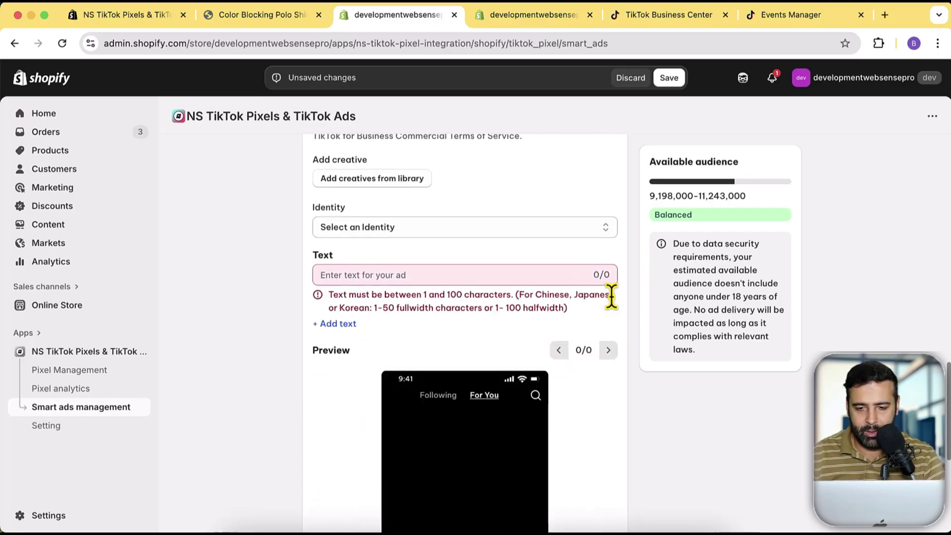
- Submit the smart ad campaign for saving
scroll(673, 337, "down", 10)
left_click(787, 519)
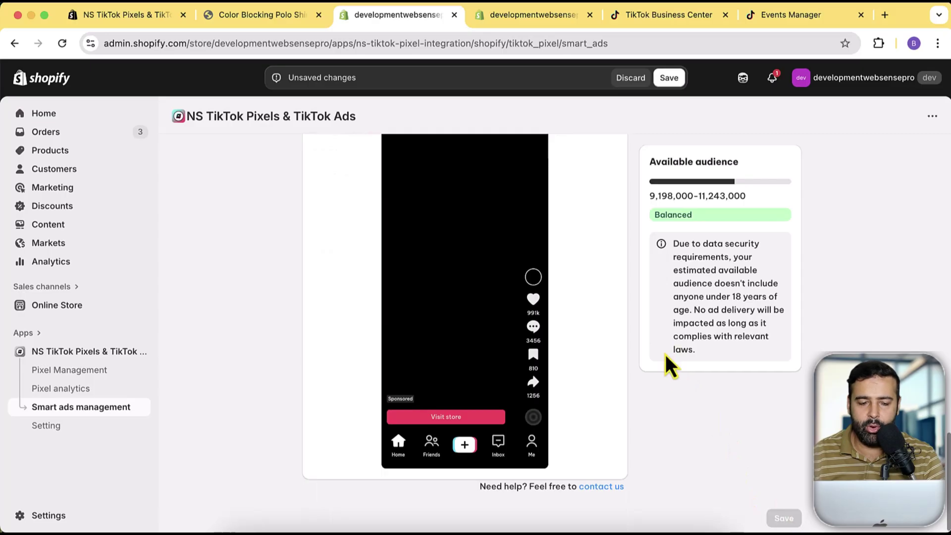